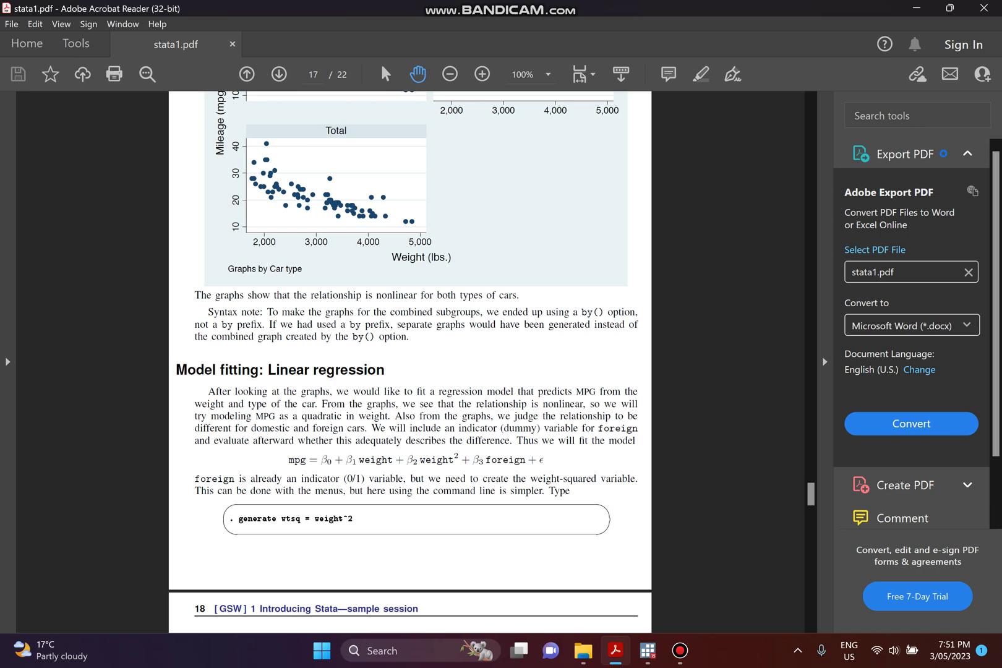
# Step: Scroll the instructions to bring the generate wtsq command and its following text into view
pyautogui.scroll(1, 411, 361)
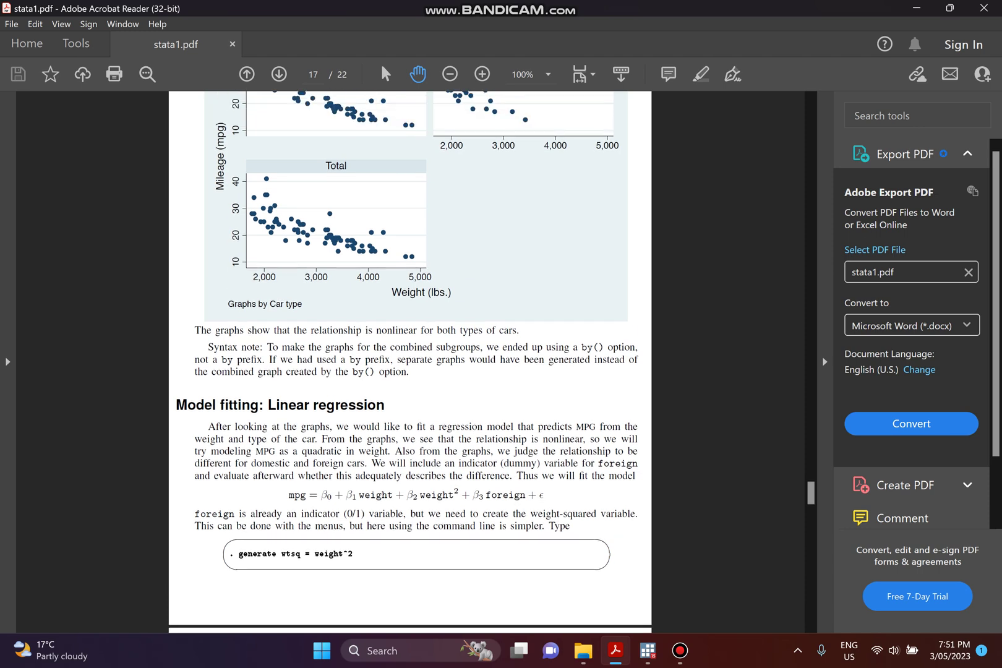
pyautogui.scroll(2, 410, 361)
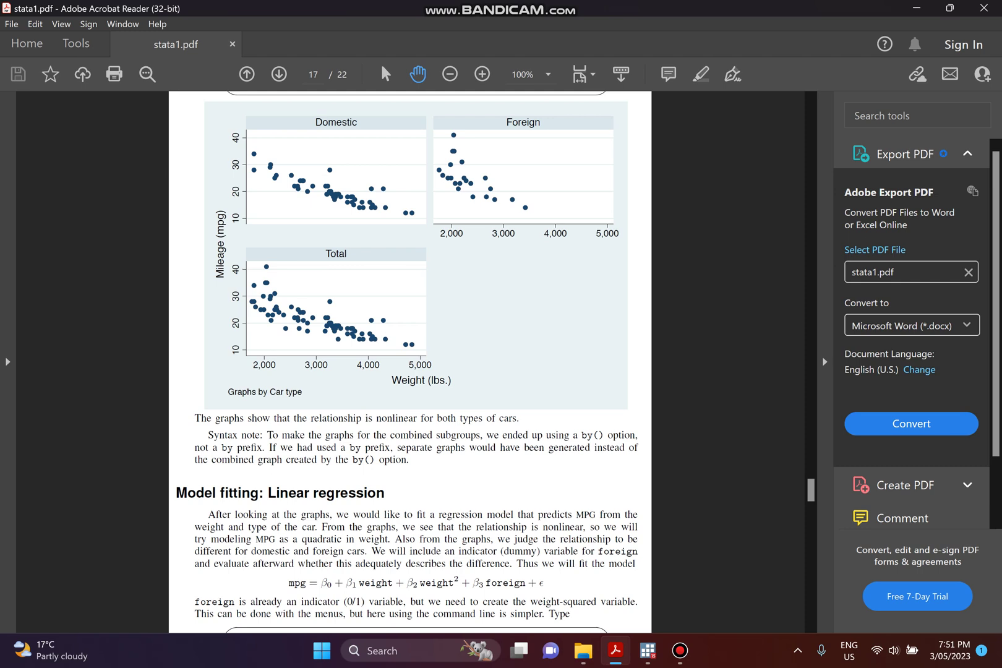
pyautogui.press('Down')
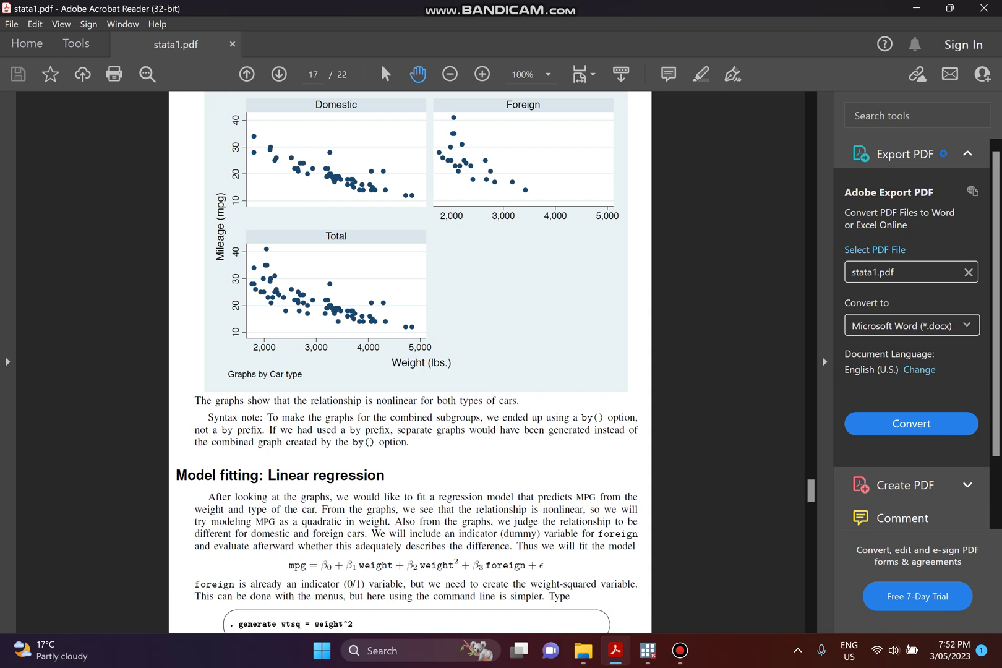
pyautogui.press('Down')
pyautogui.press('Down')
pyautogui.press('Down')
pyautogui.press('Down')
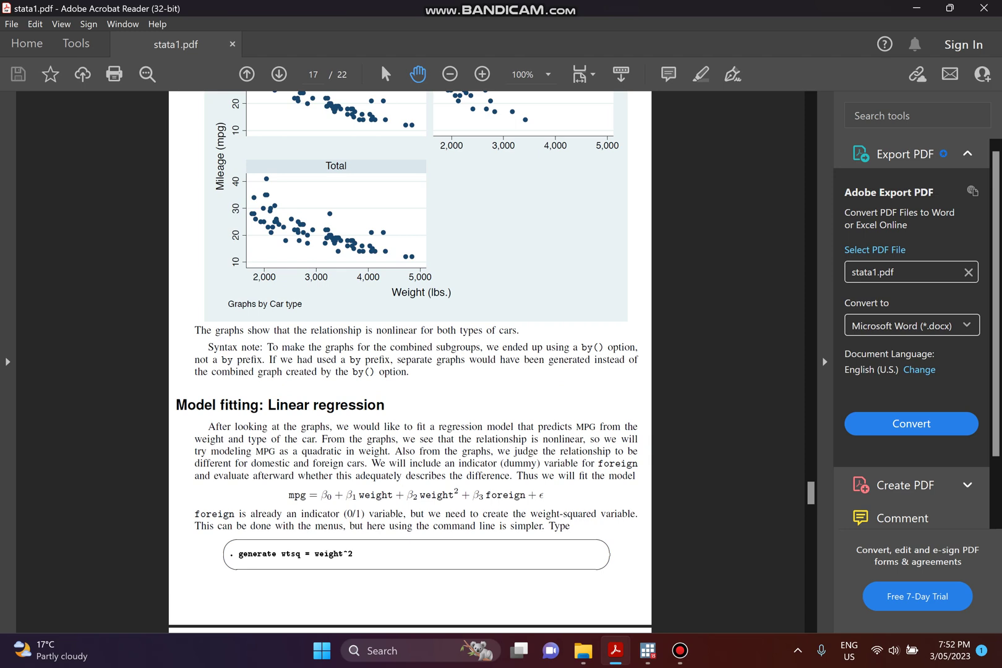
pyautogui.moveTo(648, 650)
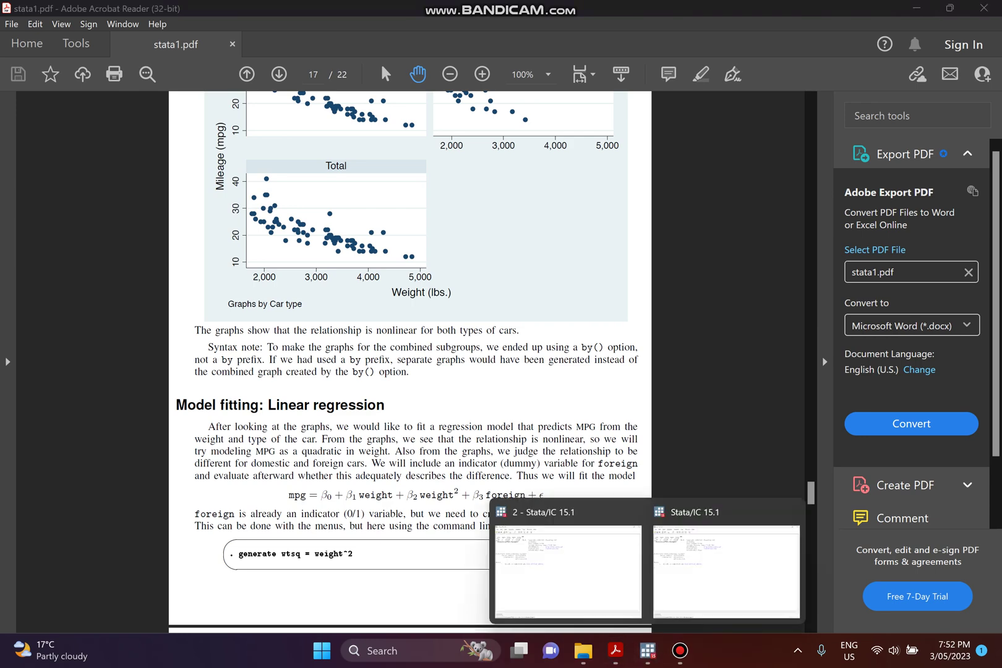
# Step: Load the auto.dta example dataset from File > Example datasets and close the Viewer
pyautogui.click(568, 569)
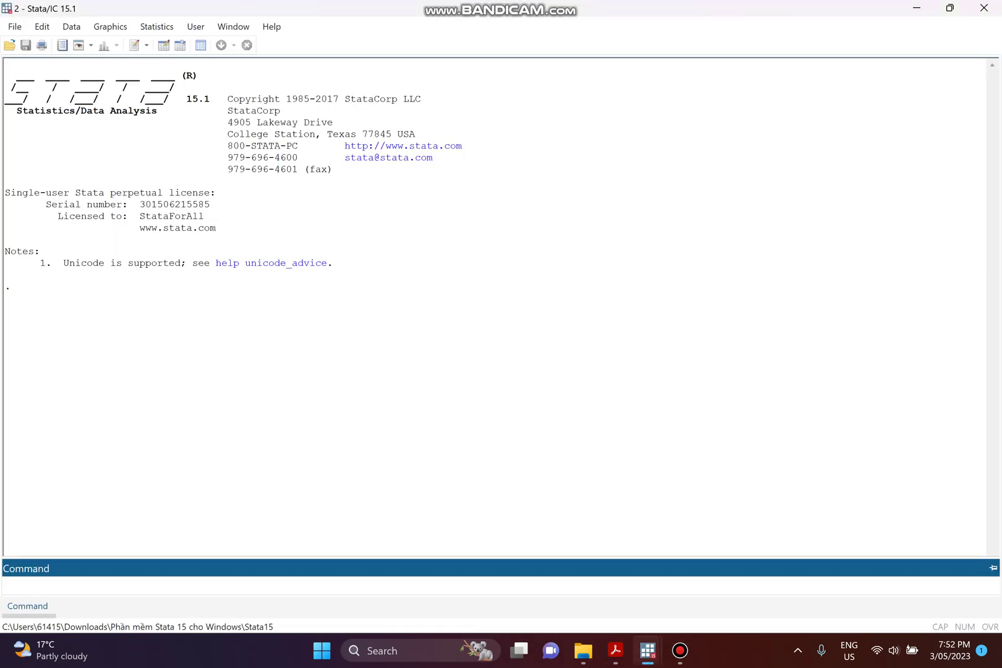
pyautogui.press('alt')
pyautogui.press('Return')
pyautogui.press('Down')
pyautogui.press('Down')
pyautogui.press('Down')
pyautogui.press('Down')
pyautogui.press('Down')
pyautogui.press('Down')
pyautogui.press('Down')
pyautogui.press('Down')
pyautogui.press('Down')
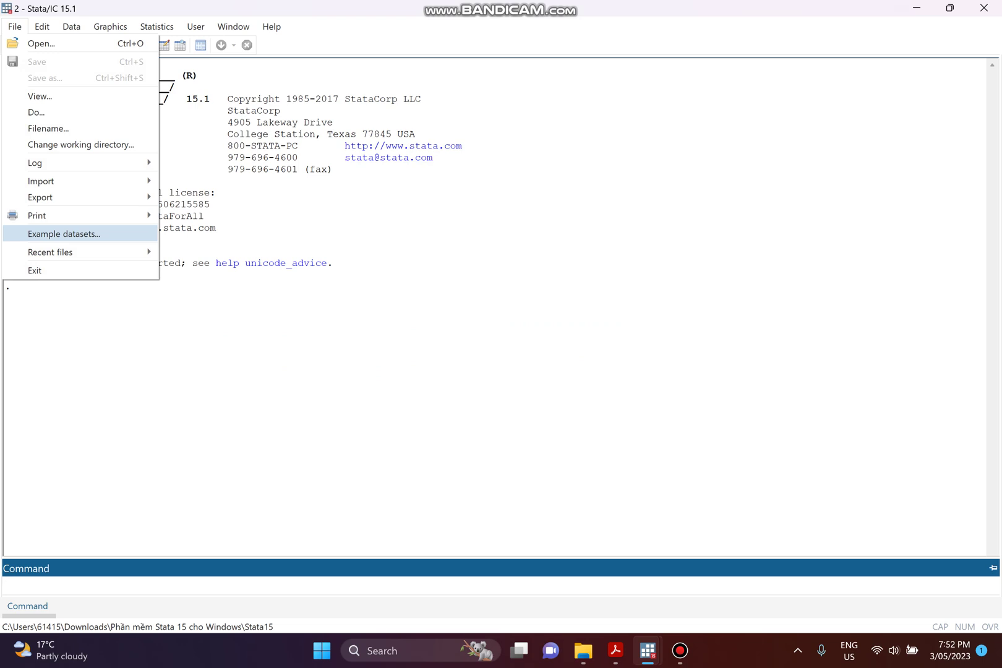
pyautogui.press('Return')
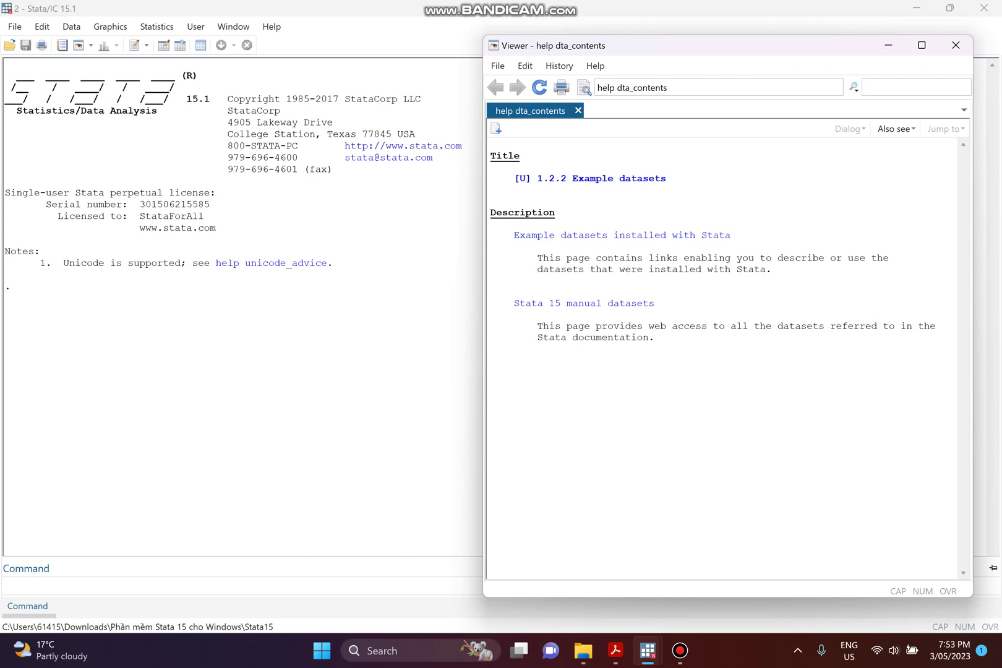
pyautogui.click(622, 235)
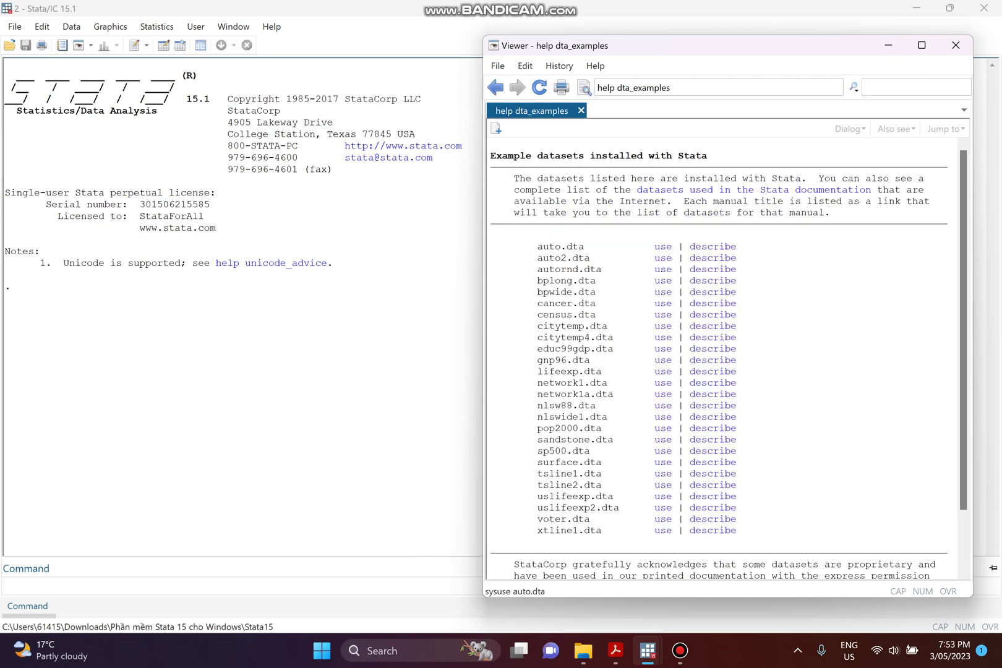
pyautogui.click(663, 246)
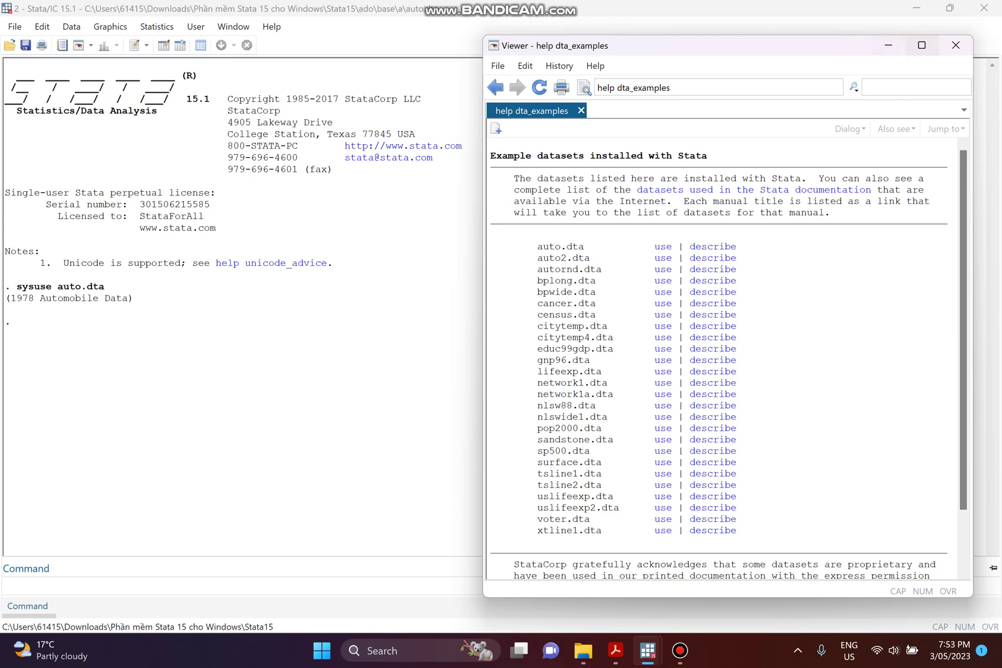
pyautogui.click(956, 46)
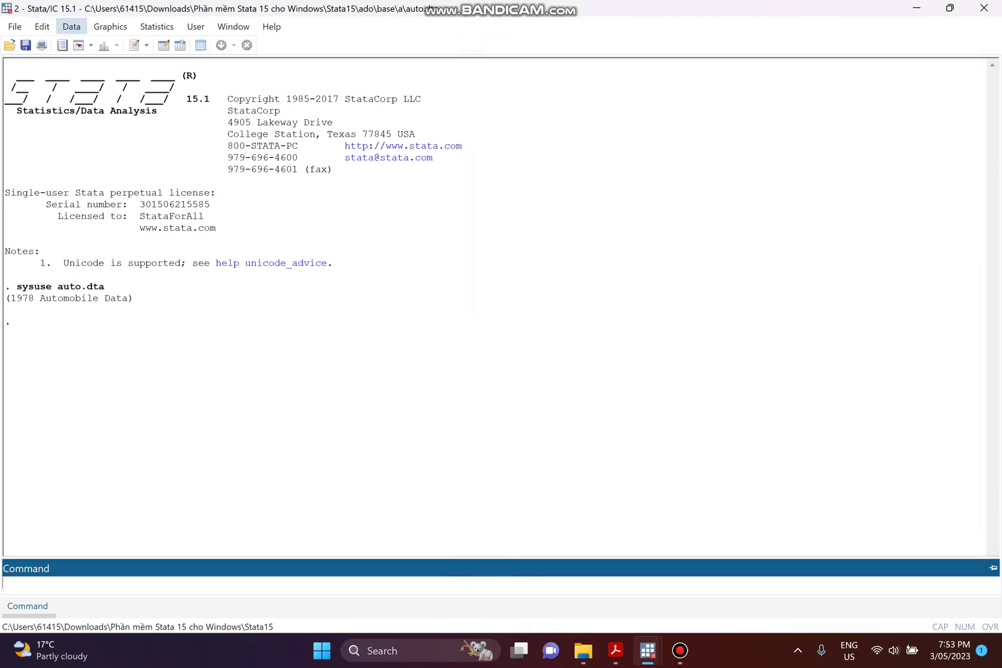
pyautogui.click(71, 26)
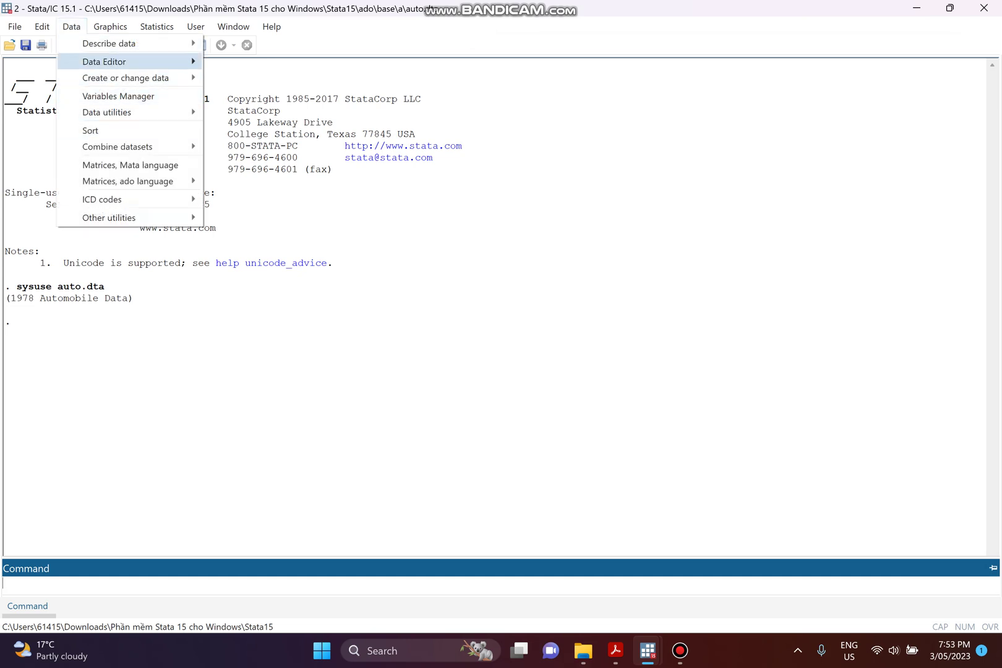
pyautogui.moveTo(124, 61)
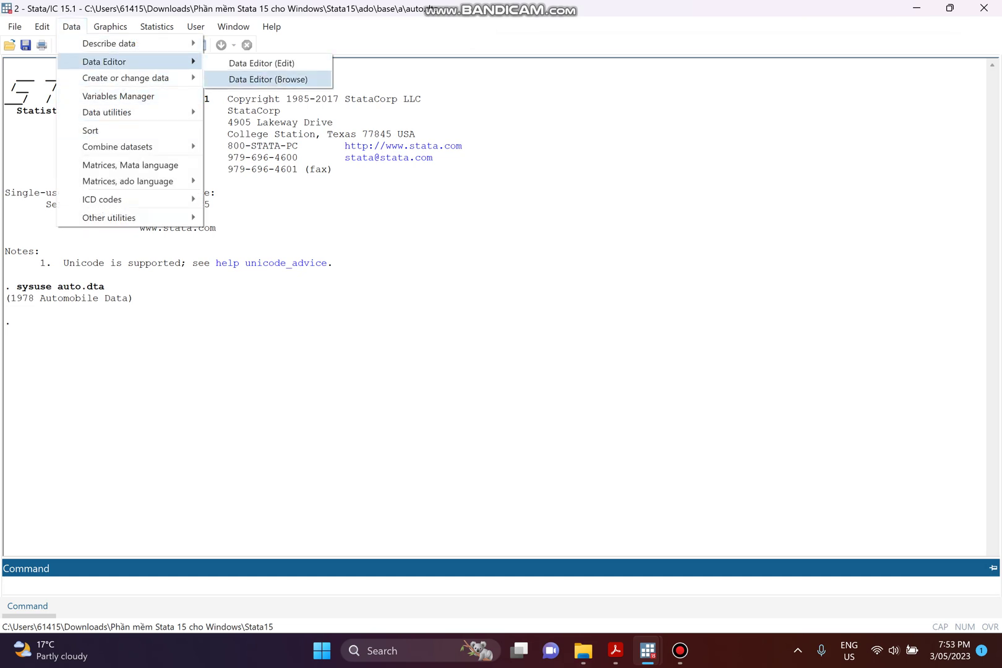
# Step: Browse auto.dta in the Data Editor: 74 observations across 12 variables, make through foreign
pyautogui.click(268, 79)
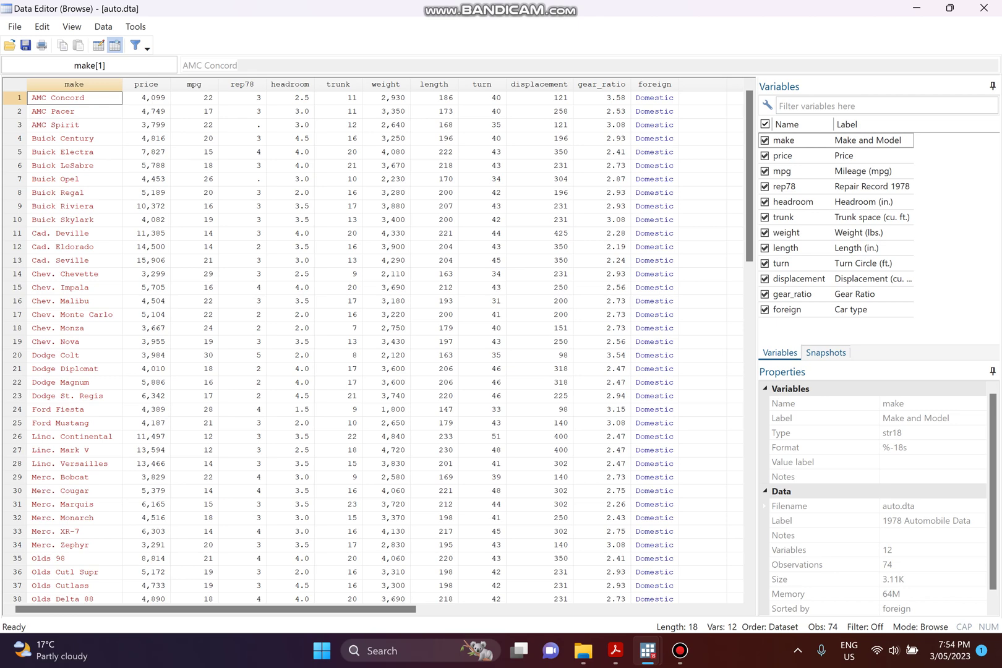
# Step: Close the Data Editor and run generate sqwt=weight^2
pyautogui.click(984, 8)
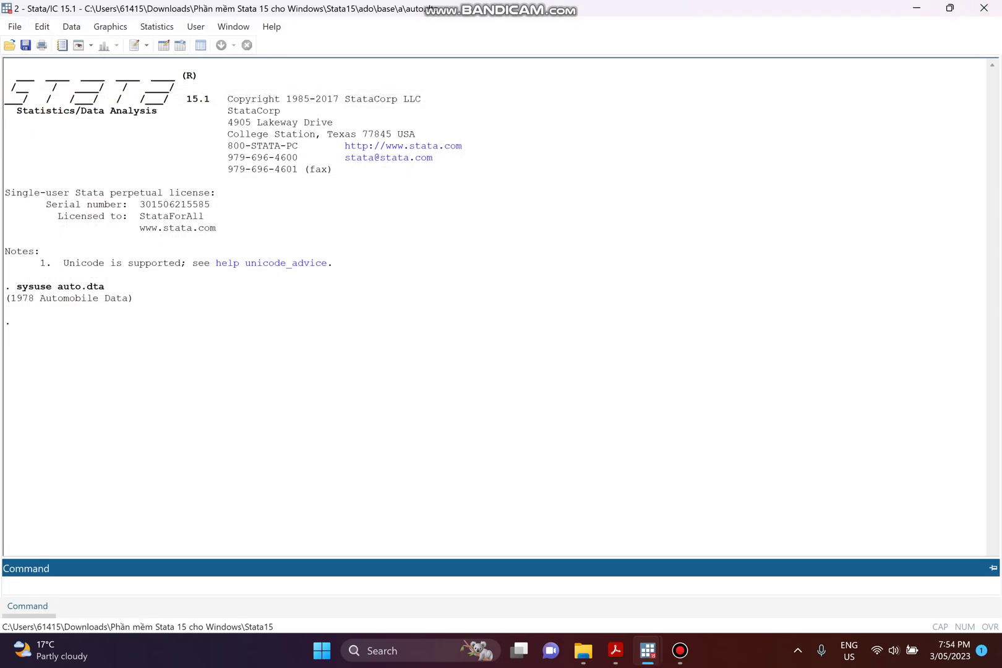
pyautogui.write('generate sq')
pyautogui.write('wt=weight')
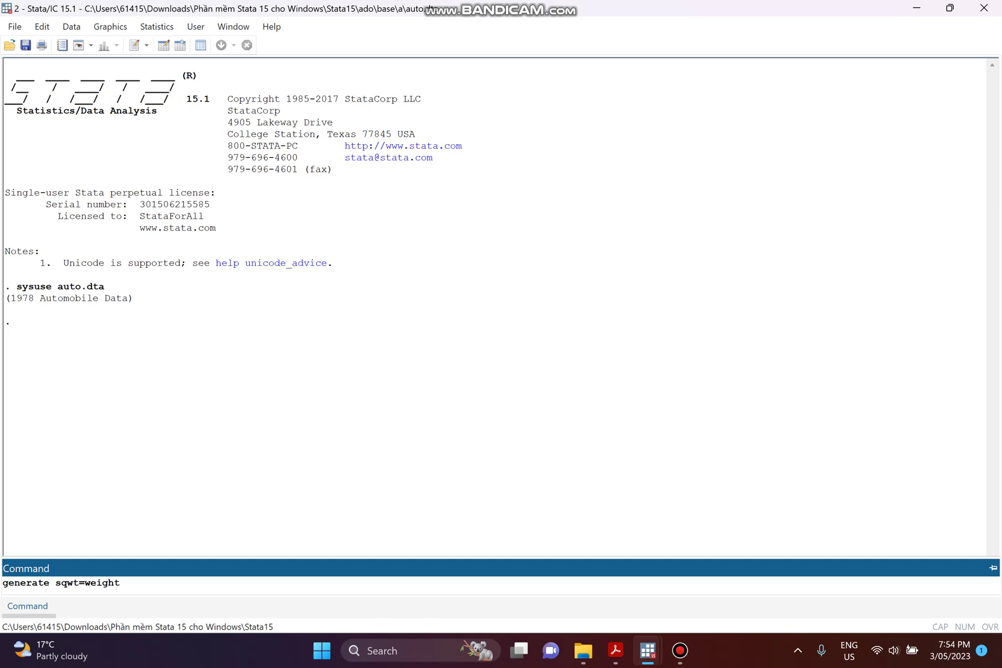
pyautogui.write('^2')
pyautogui.press('Return')
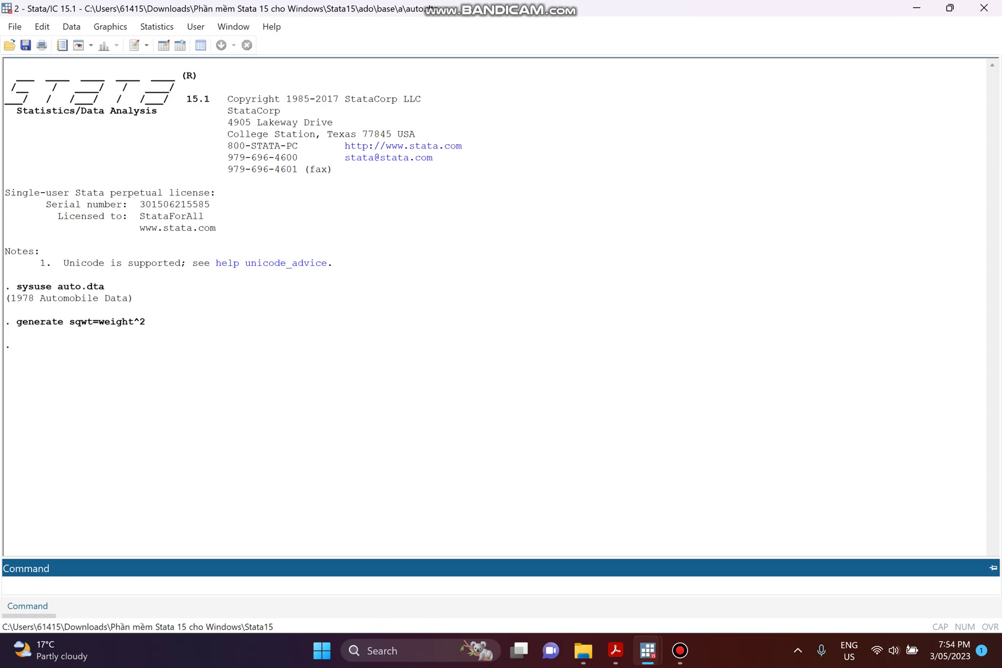
pyautogui.click(156, 26)
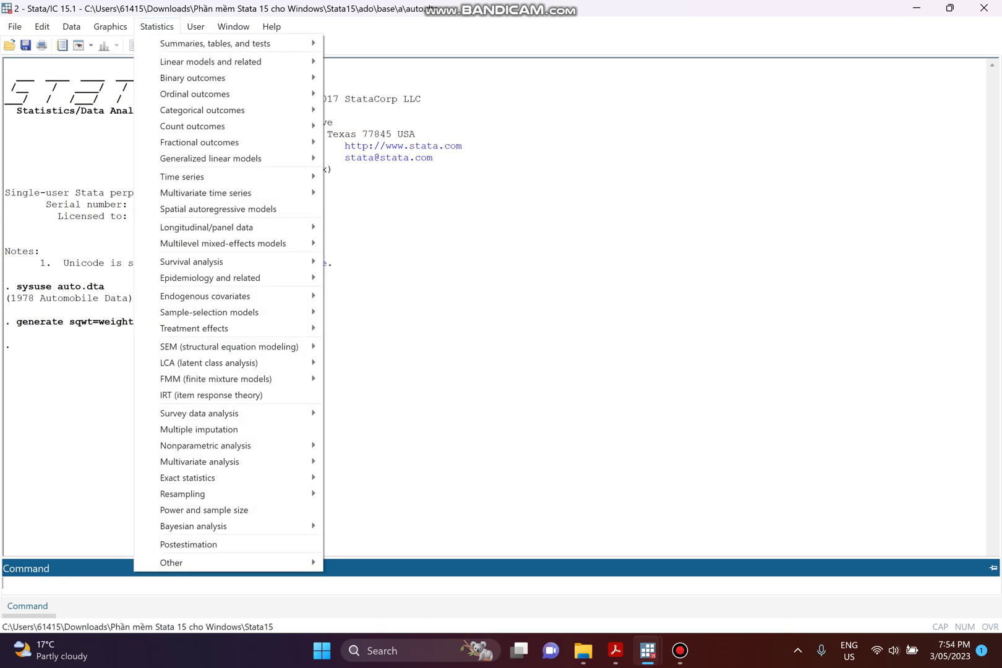
# Step: Open the Linear regression dialog and set mpg as the dependent variable
pyautogui.press('Down')
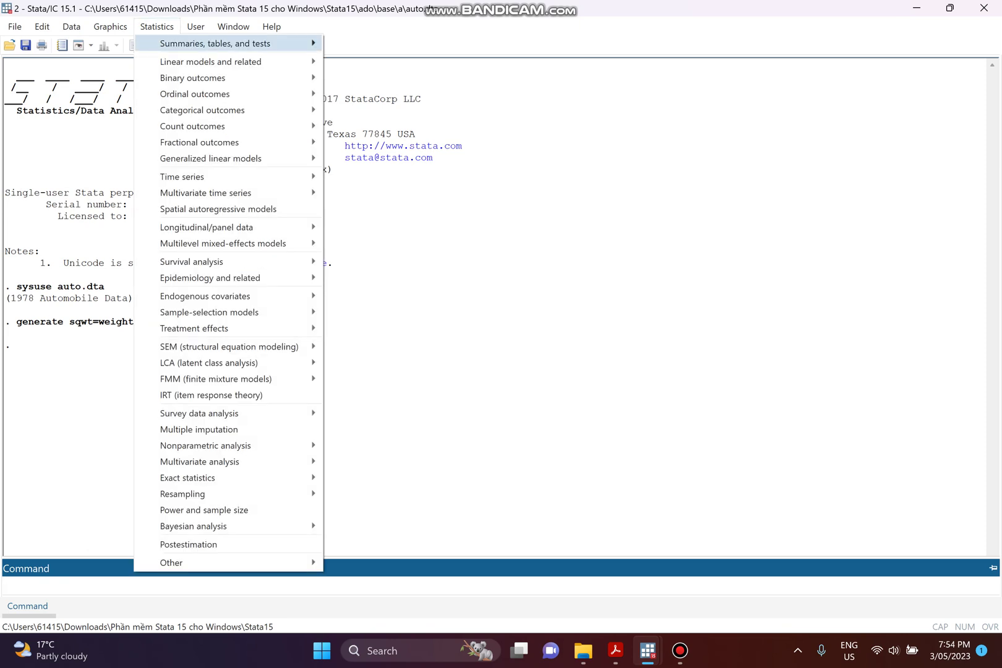
pyautogui.press('Right')
pyautogui.press('Down')
pyautogui.press('Right')
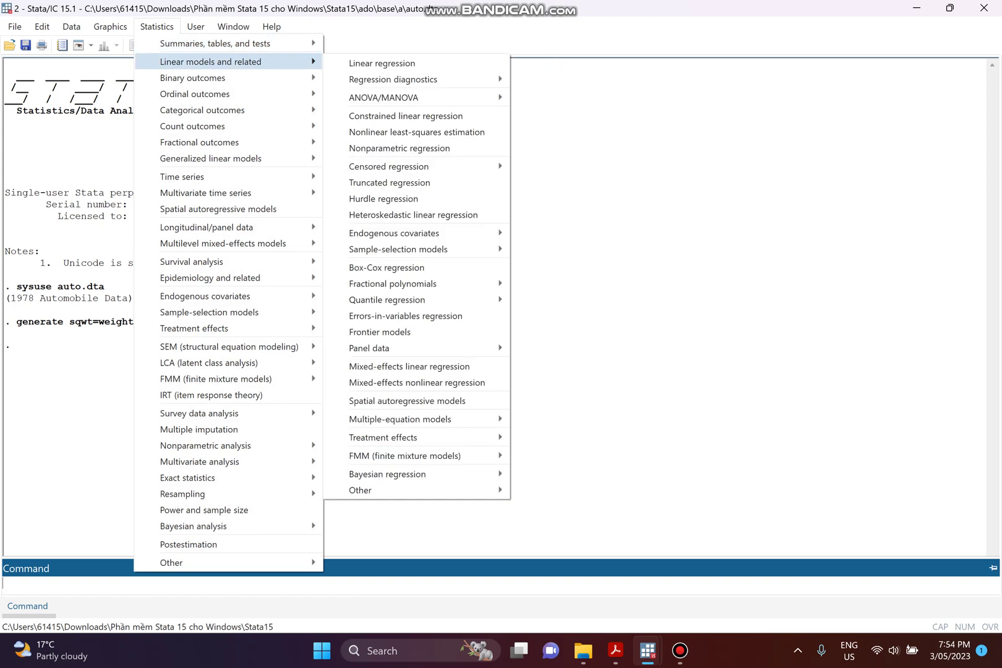
pyautogui.press('Right')
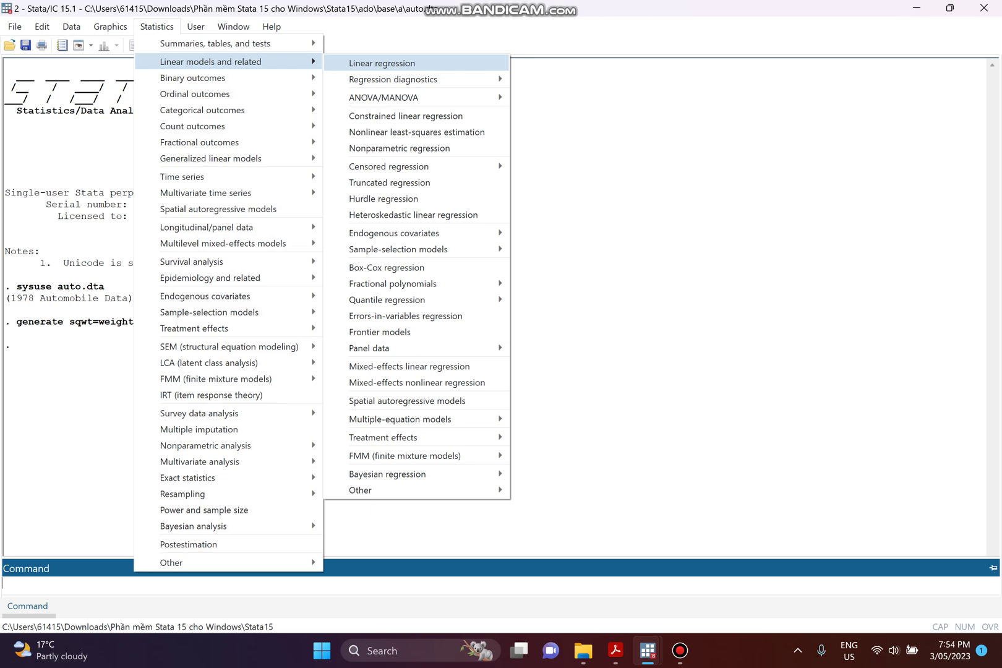
pyautogui.press('Return')
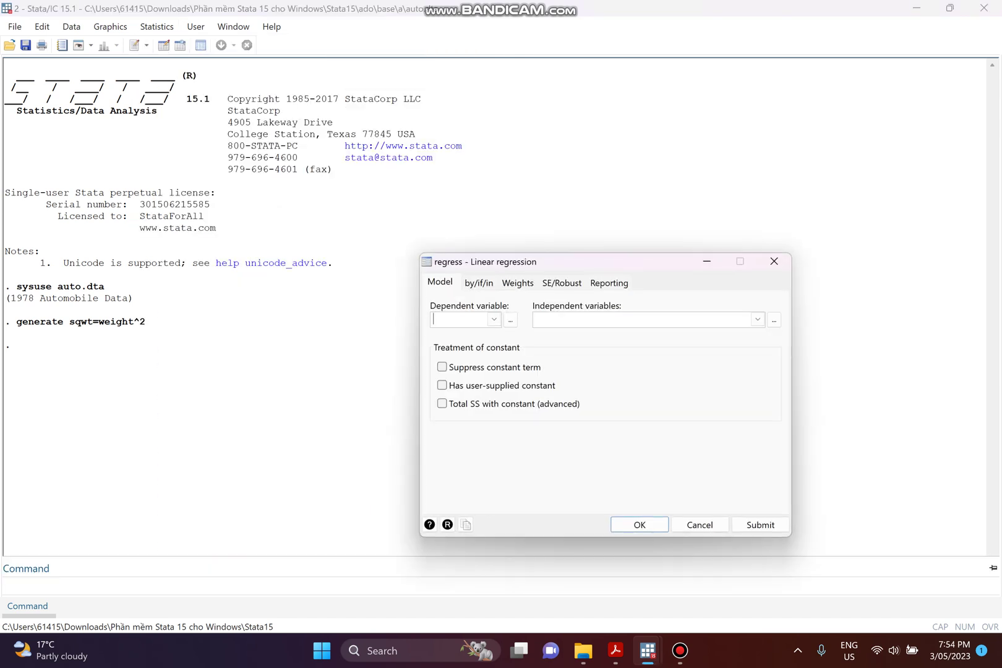
pyautogui.hotkey('alt', 'Down')
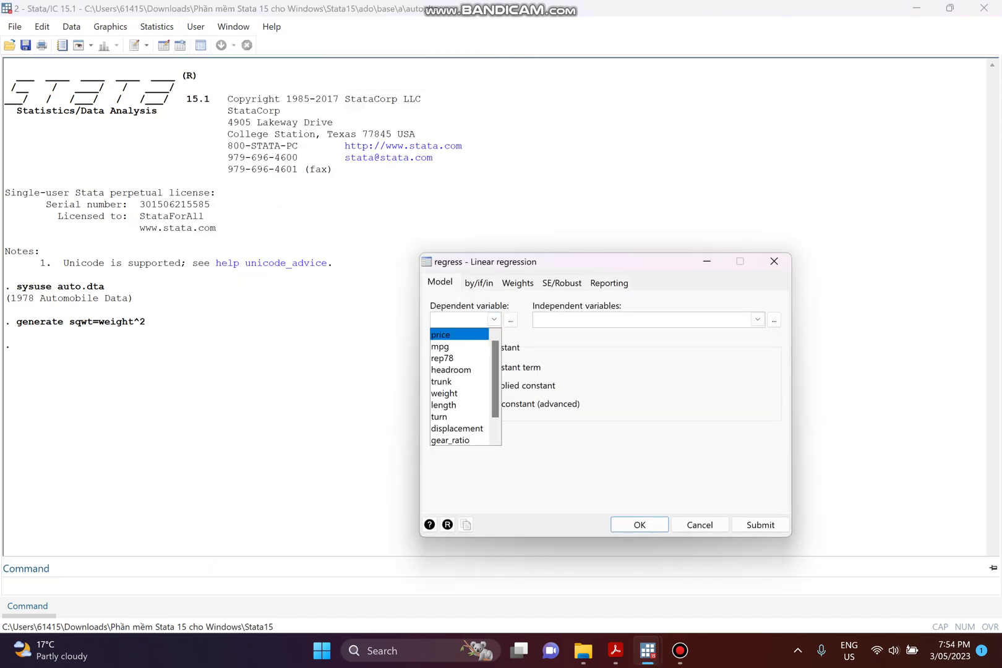
pyautogui.press('Down')
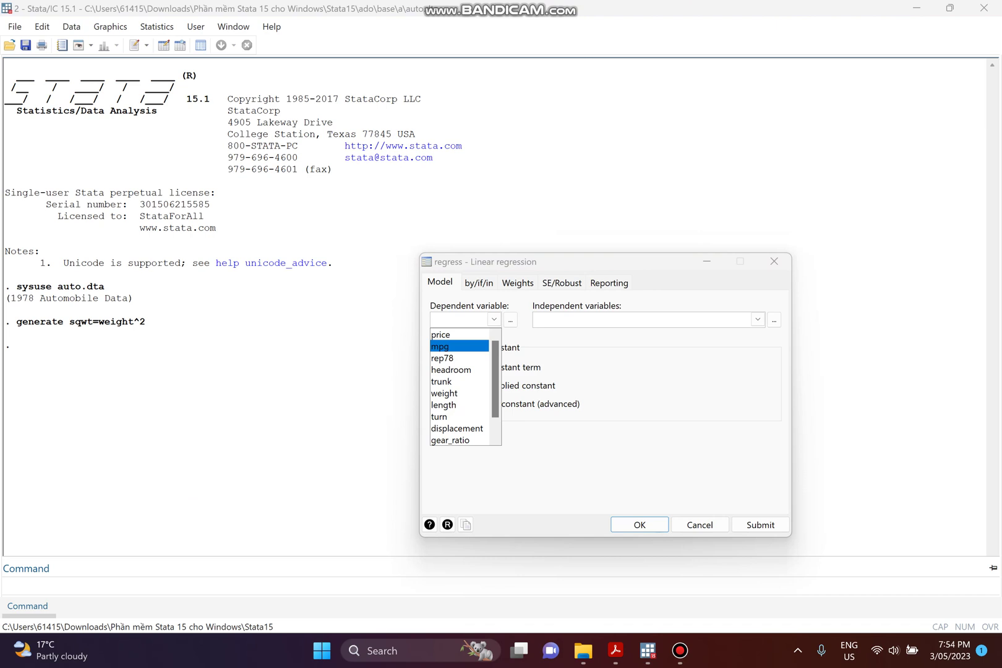
pyautogui.press('Return')
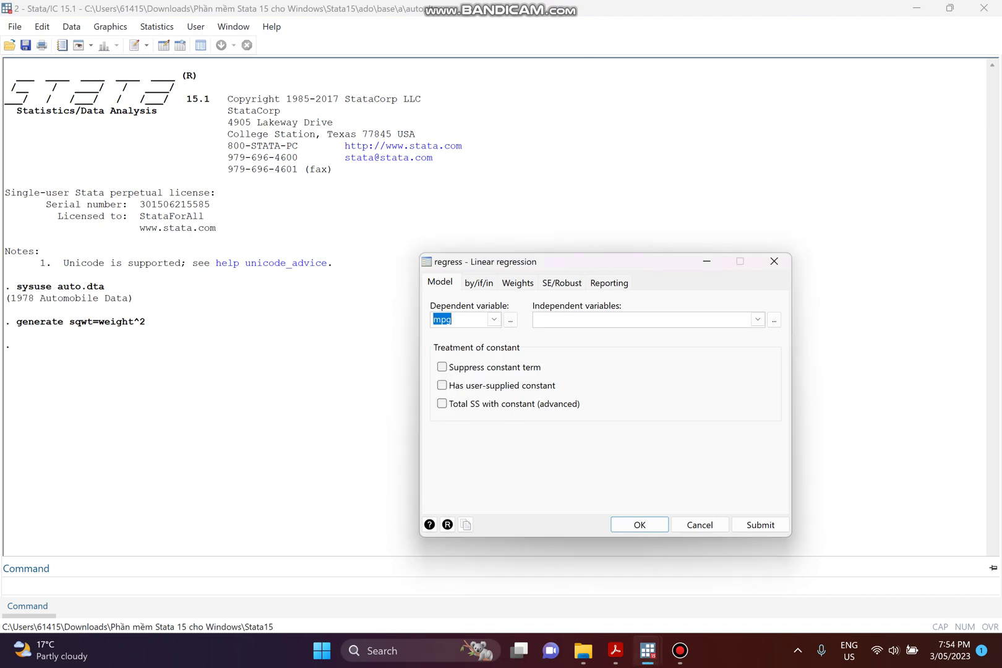
# Step: Add weight, sqwt and foreign as predictors, submit the regression, and close the dialog
pyautogui.press('Tab')
pyautogui.press('Tab')
pyautogui.hotkey('alt', 'Down')
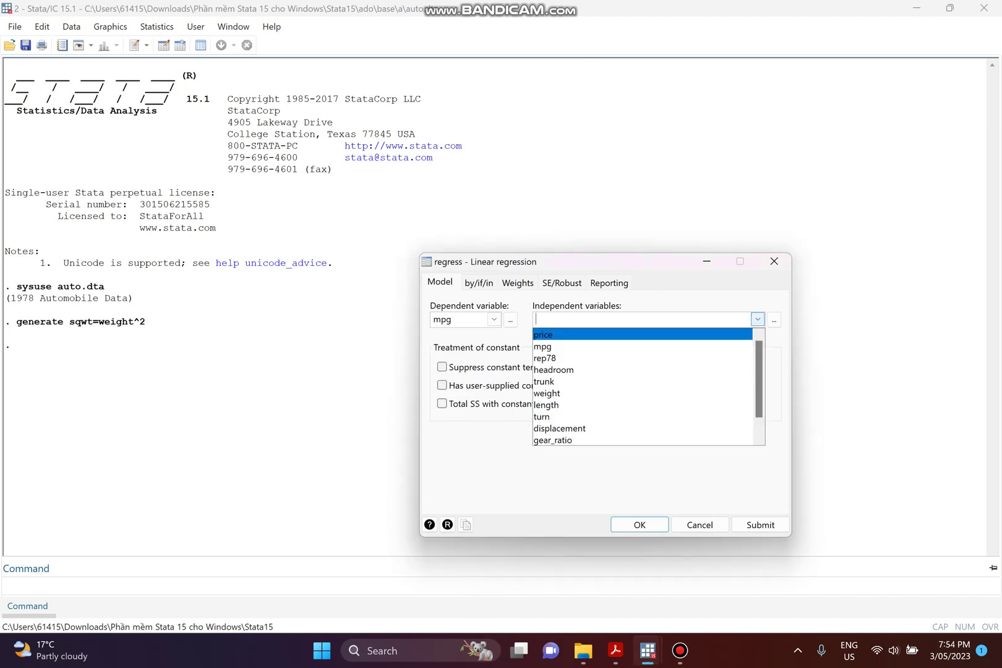
pyautogui.press('Down')
pyautogui.press('Down')
pyautogui.press('Down')
pyautogui.press('Down')
pyautogui.press('Down')
pyautogui.press('Down')
pyautogui.press('Up')
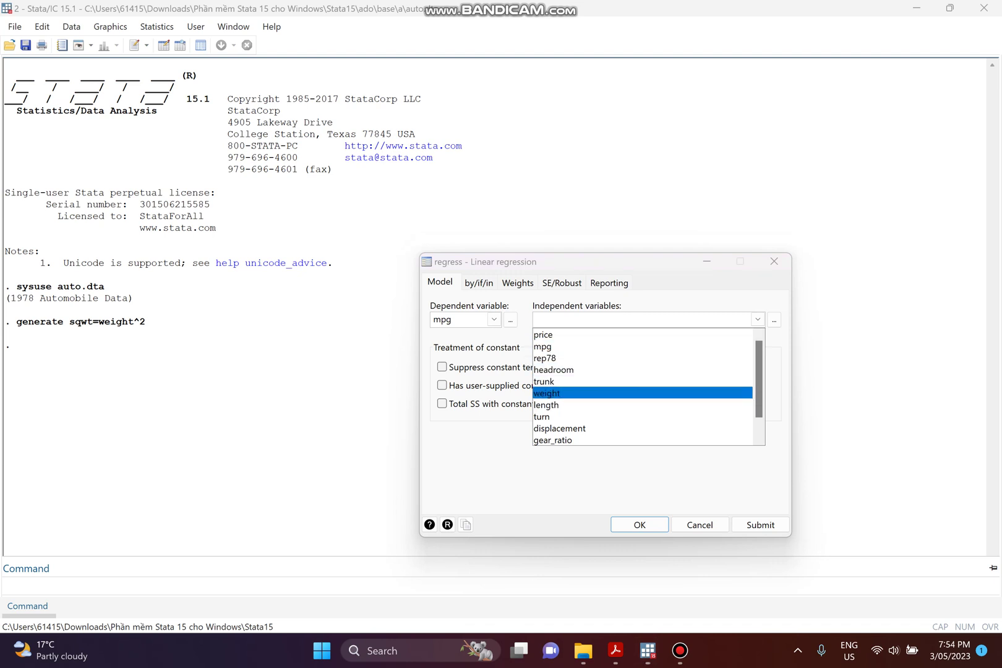
pyautogui.press('Return')
pyautogui.press('Down')
pyautogui.press('Down')
pyautogui.press('Down')
pyautogui.press('Down')
pyautogui.press('Down')
pyautogui.press('Down')
pyautogui.press('Return')
pyautogui.press('Up')
pyautogui.press('Up')
pyautogui.press('Up')
pyautogui.press('Up')
pyautogui.press('Up')
pyautogui.press('Up')
pyautogui.press('Down')
pyautogui.press('Down')
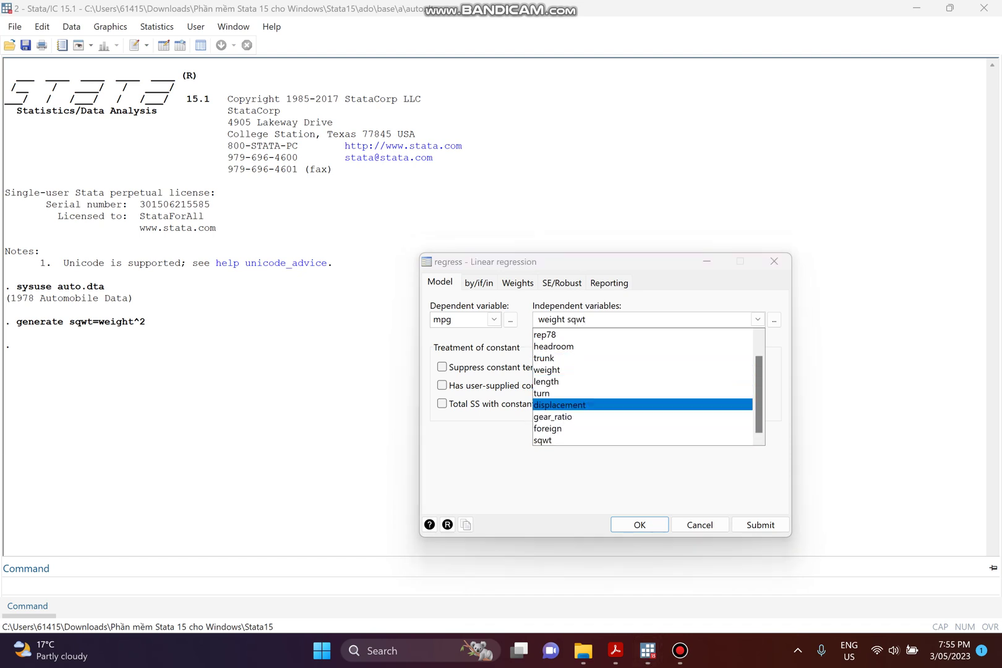
pyautogui.press('Down')
pyautogui.press('Down')
pyautogui.press('Return')
pyautogui.press('Up')
pyautogui.press('Down')
pyautogui.press('Down')
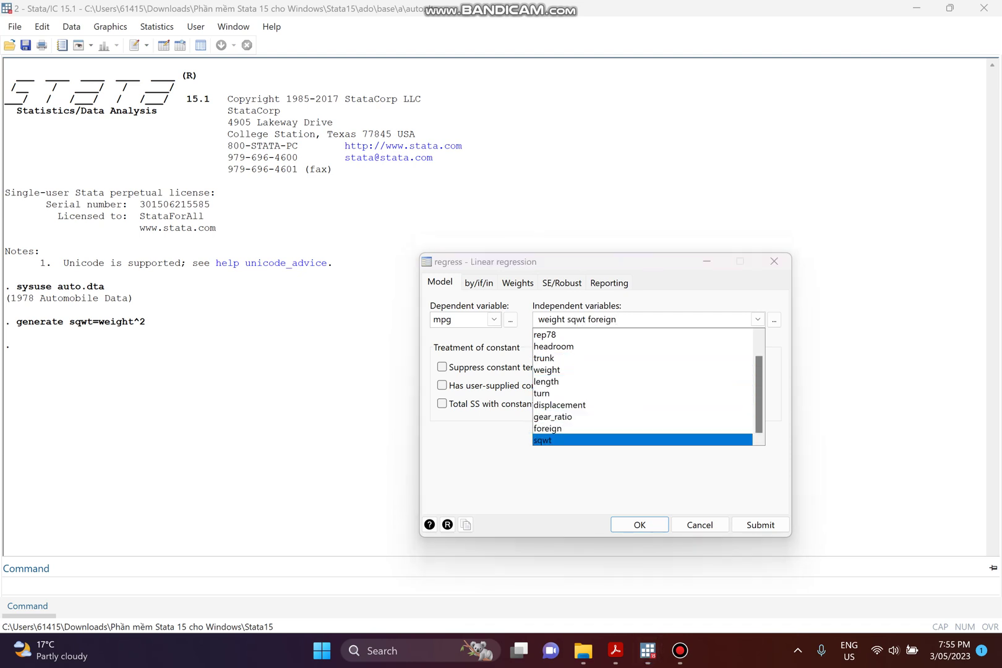
pyautogui.press('Escape')
pyautogui.click(760, 525)
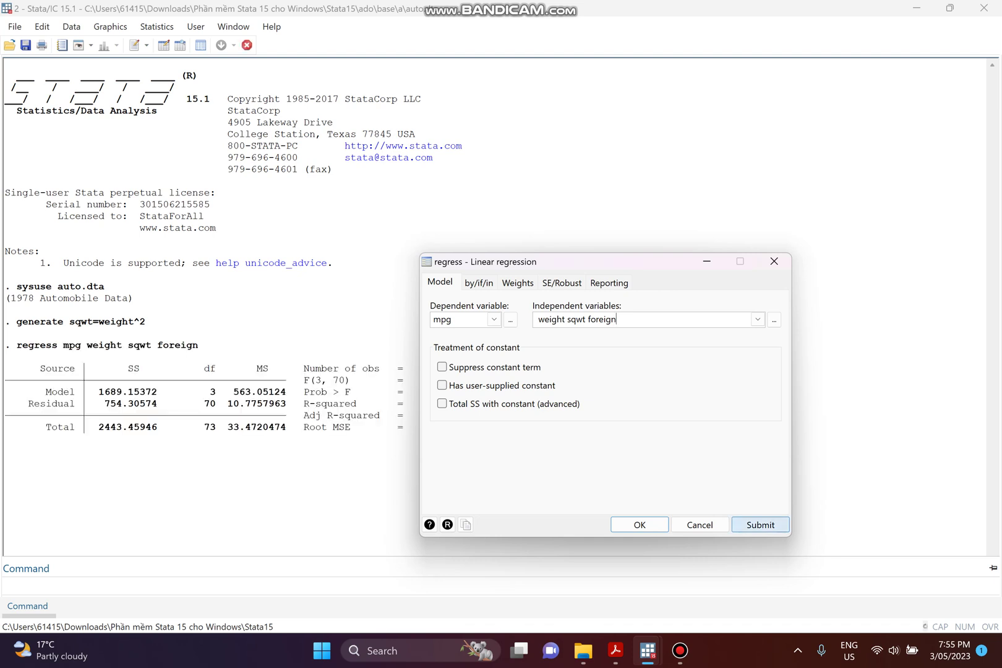
pyautogui.click(774, 261)
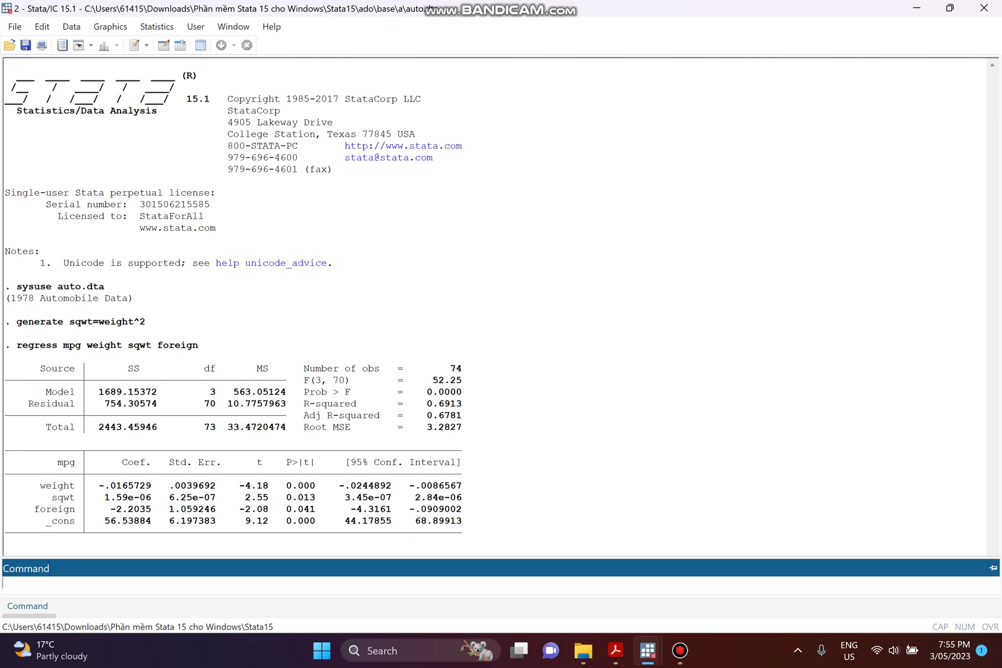
# Step: Run predict mpghat to store the regression's fitted mpg values
pyautogui.write('g')
pyautogui.press('BackSpace')
pyautogui.write('pe')
pyautogui.press('BackSpace')
pyautogui.write('redict mpghat')
pyautogui.press('Return')
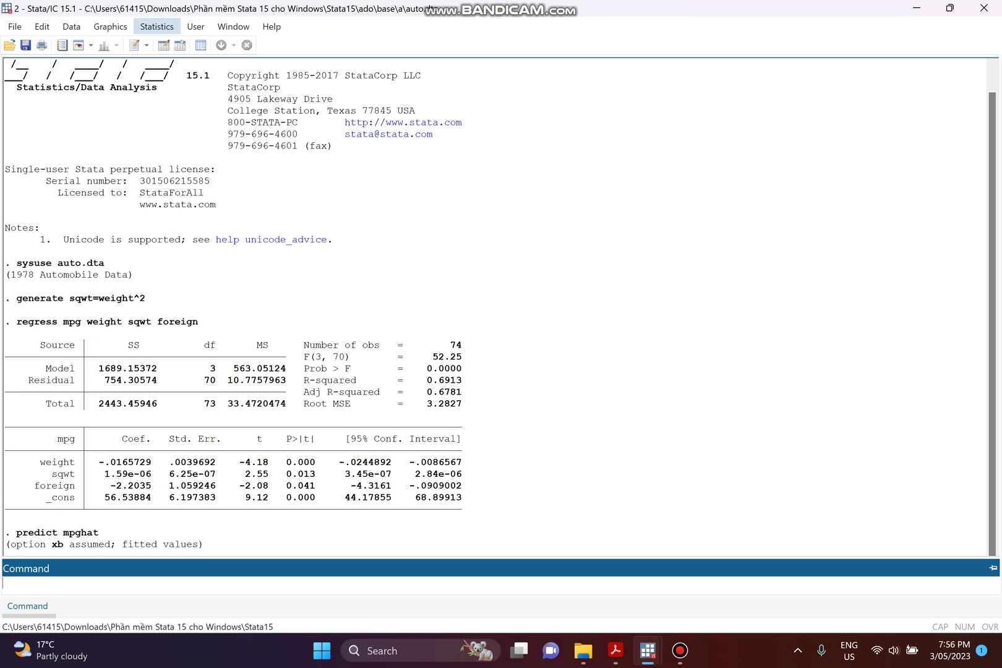
# Step: Start a twoway graph with Plot 1 as a scatter of mpg against weight
pyautogui.click(110, 27)
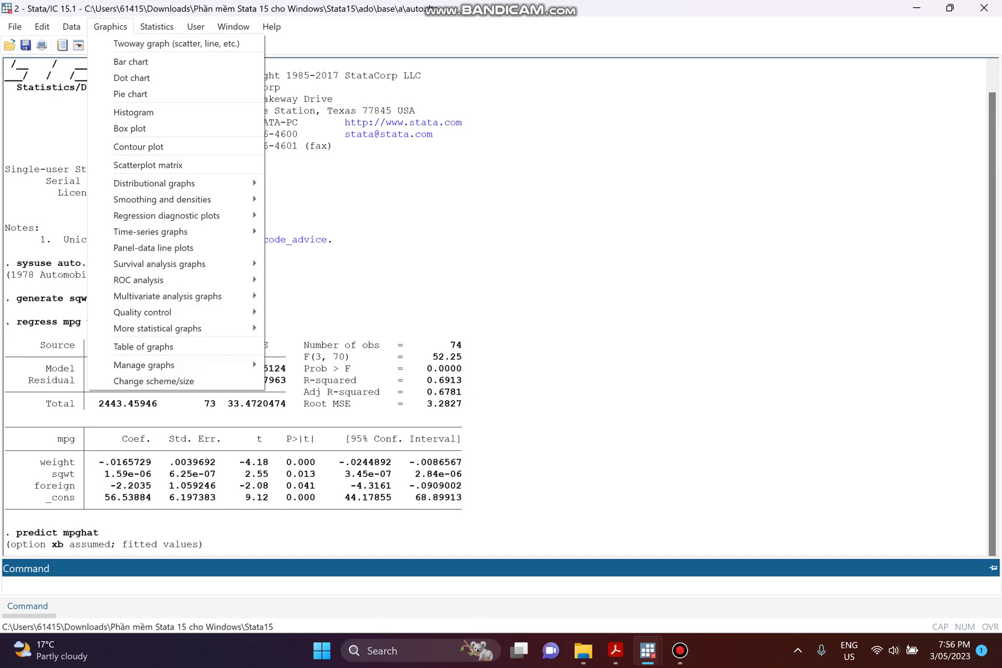
pyautogui.press('Return')
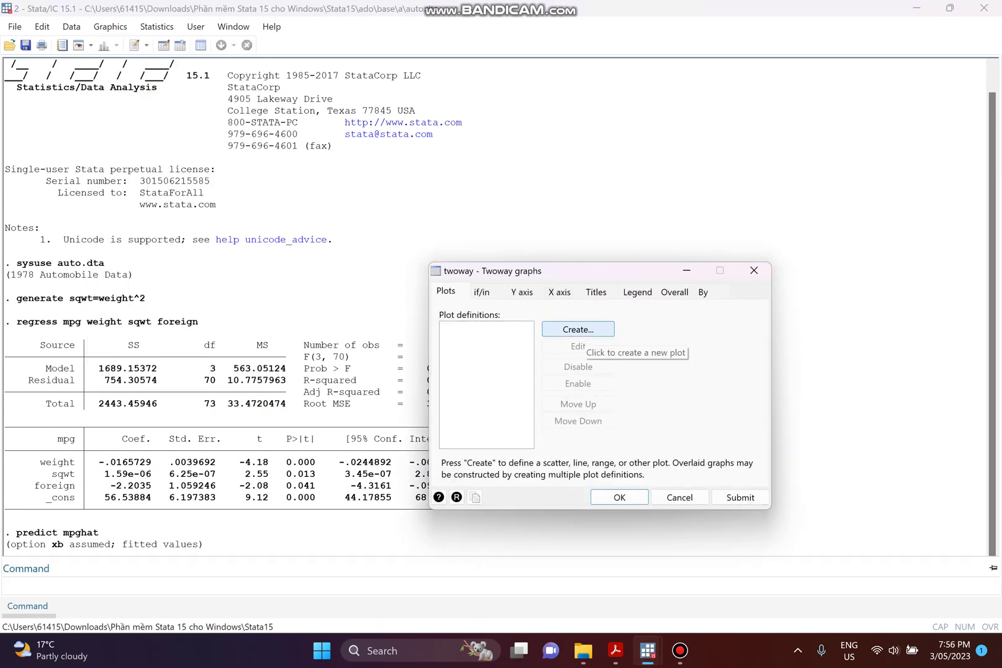
pyautogui.click(579, 334)
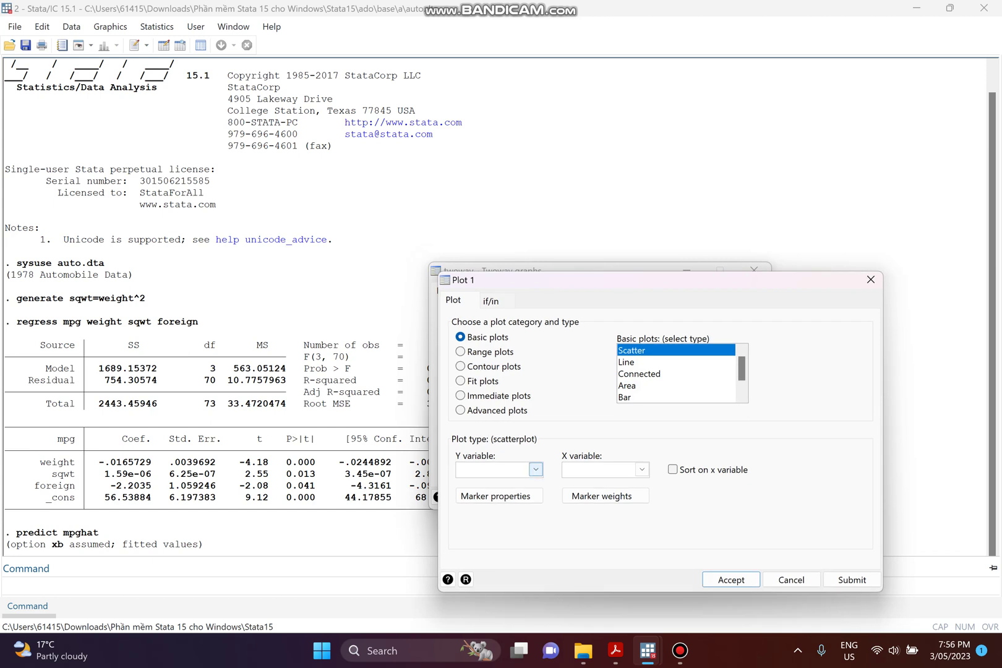
pyautogui.click(536, 469)
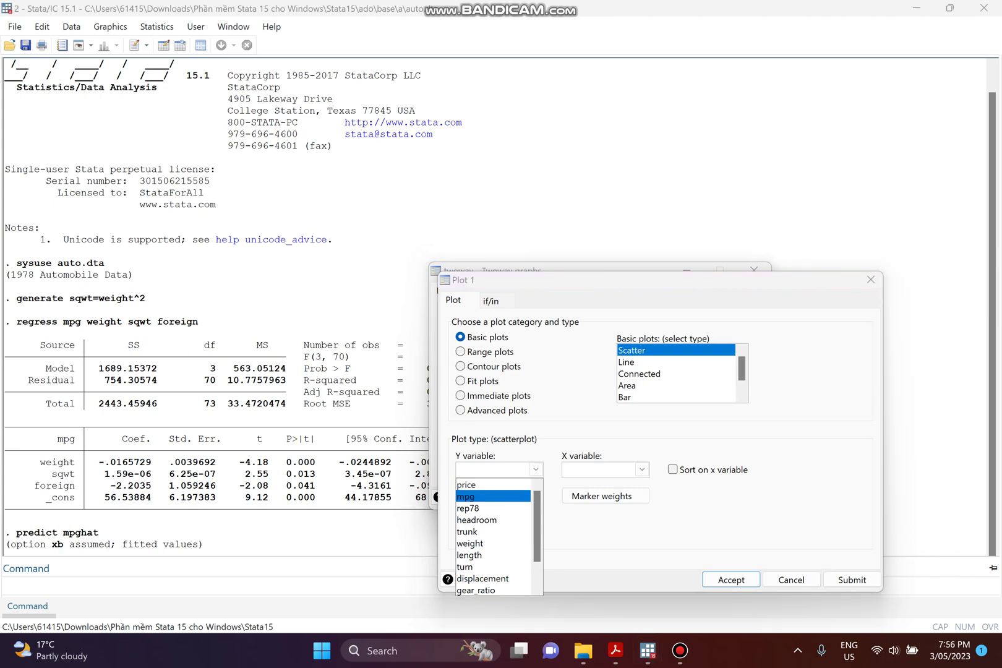
pyautogui.click(488, 496)
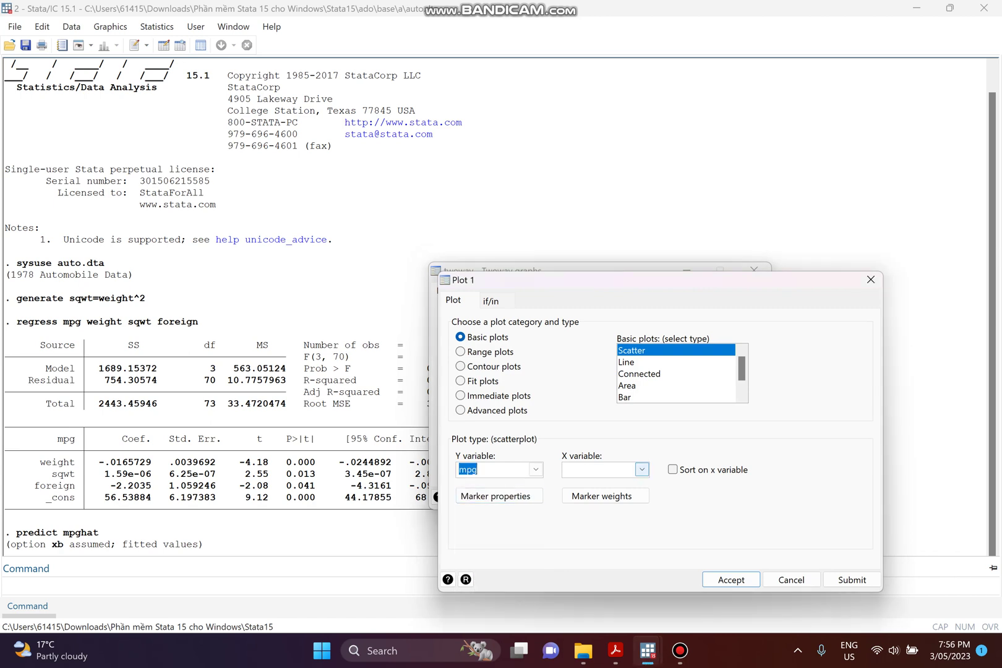
pyautogui.click(642, 470)
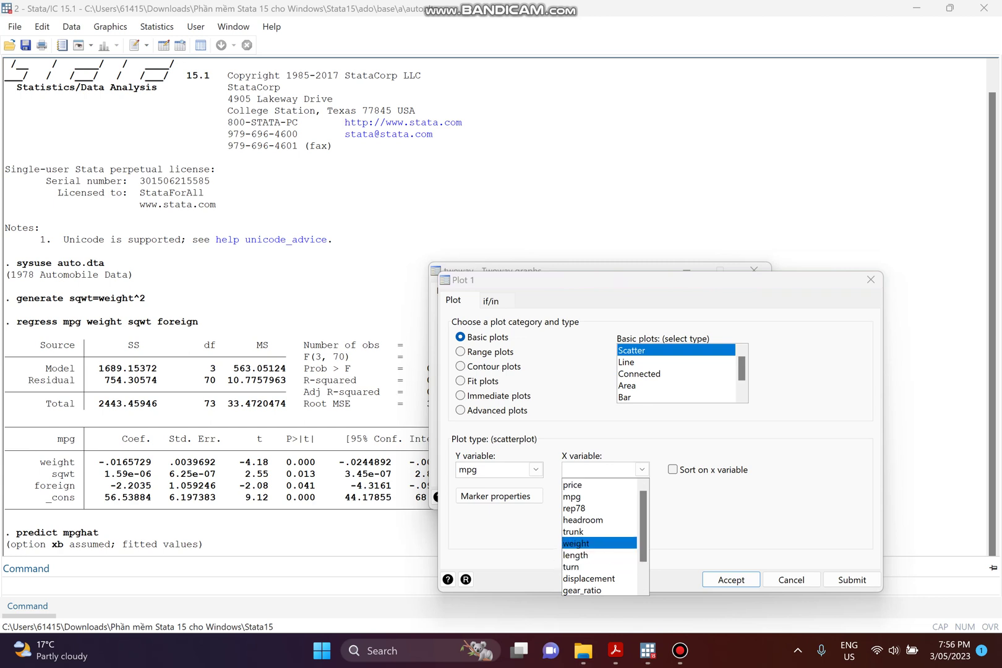
pyautogui.click(599, 543)
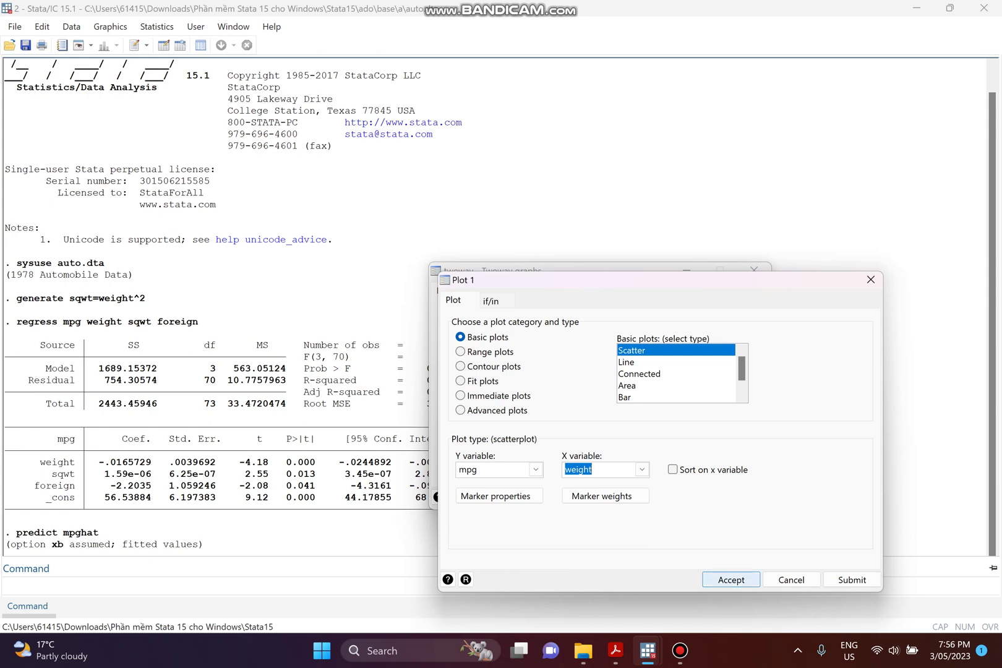
pyautogui.click(731, 580)
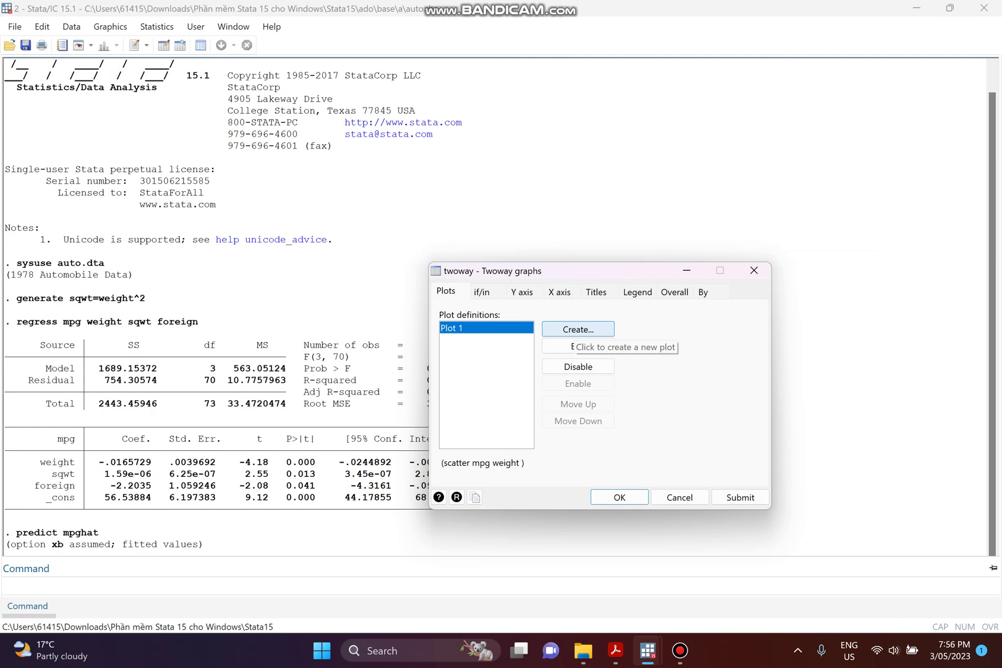
pyautogui.click(574, 330)
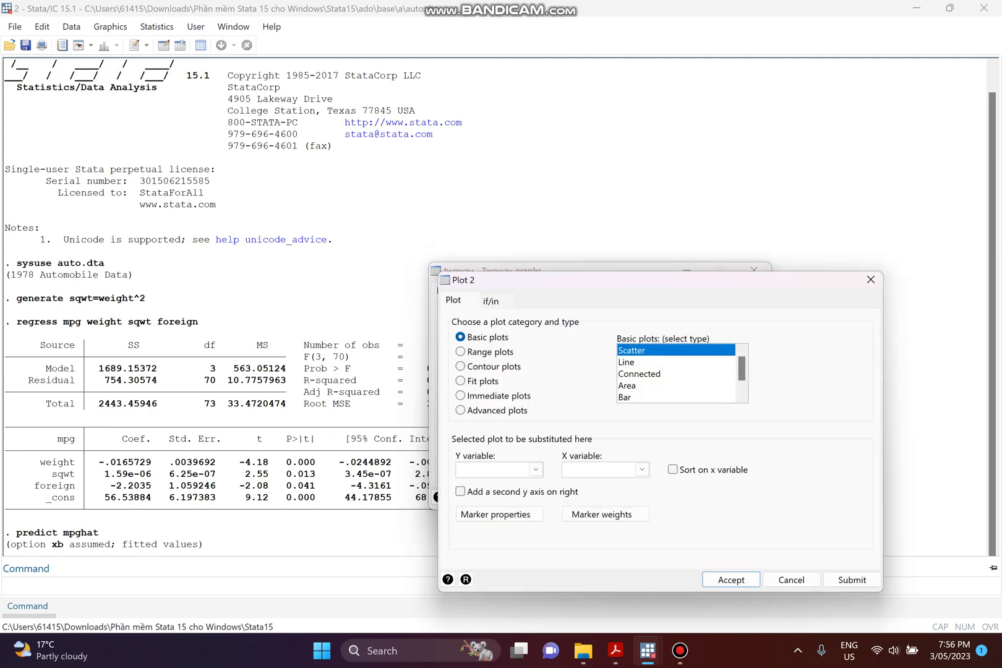
# Step: Define Plot 2 as a line of mpghat against weight, sorted on the x variable
pyautogui.click(536, 470)
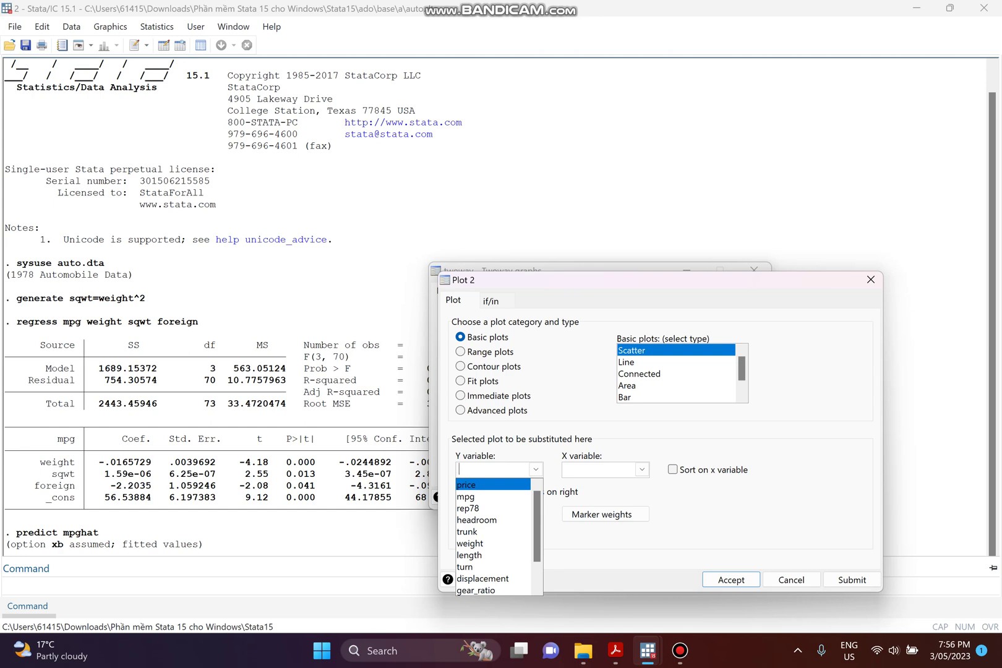
pyautogui.press('Escape')
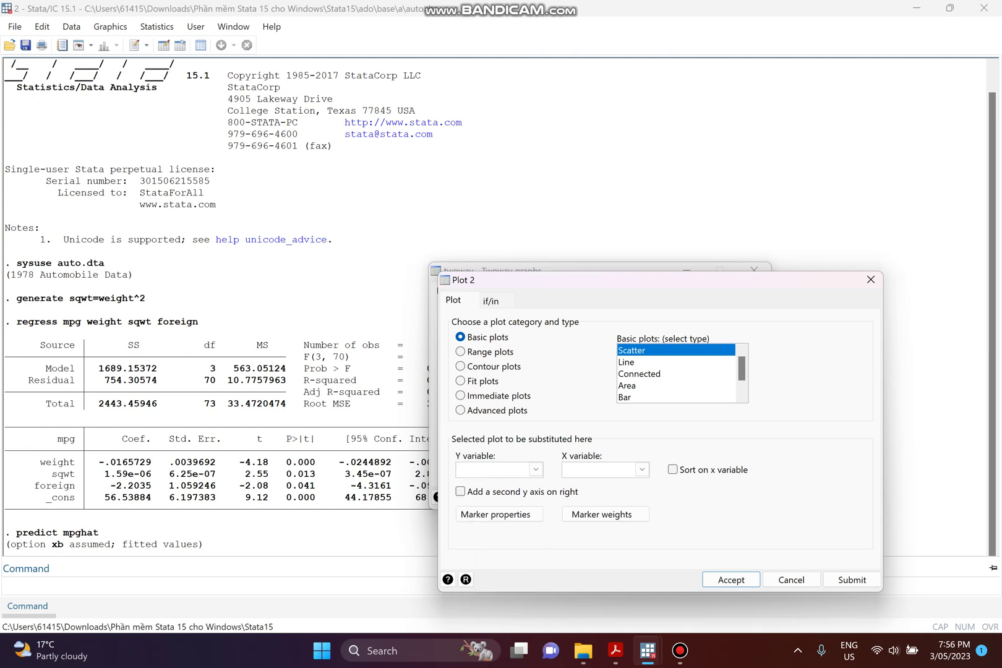
pyautogui.click(644, 362)
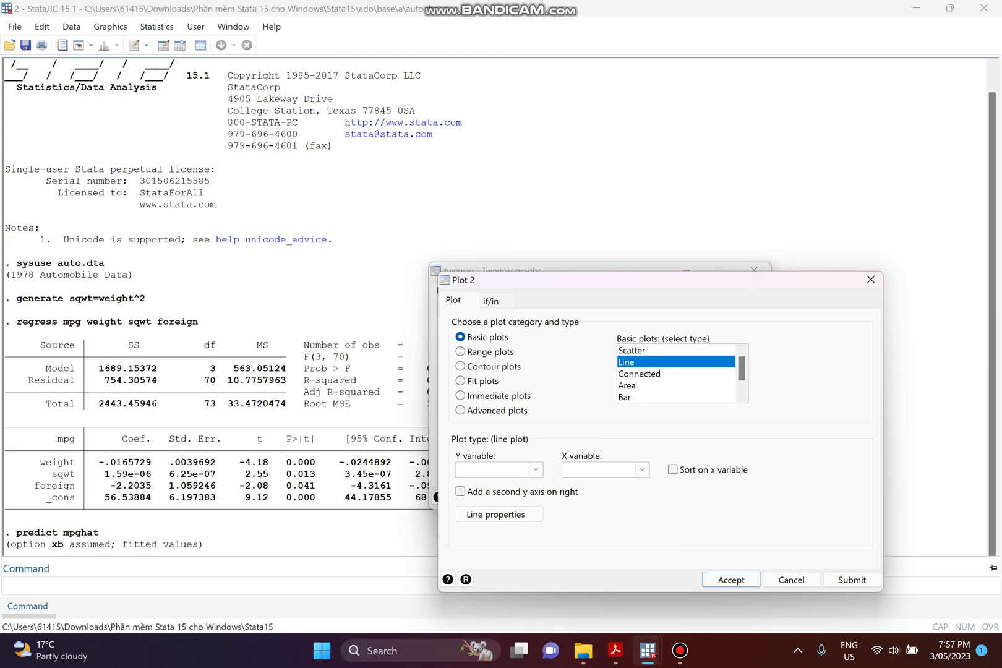
pyautogui.click(535, 470)
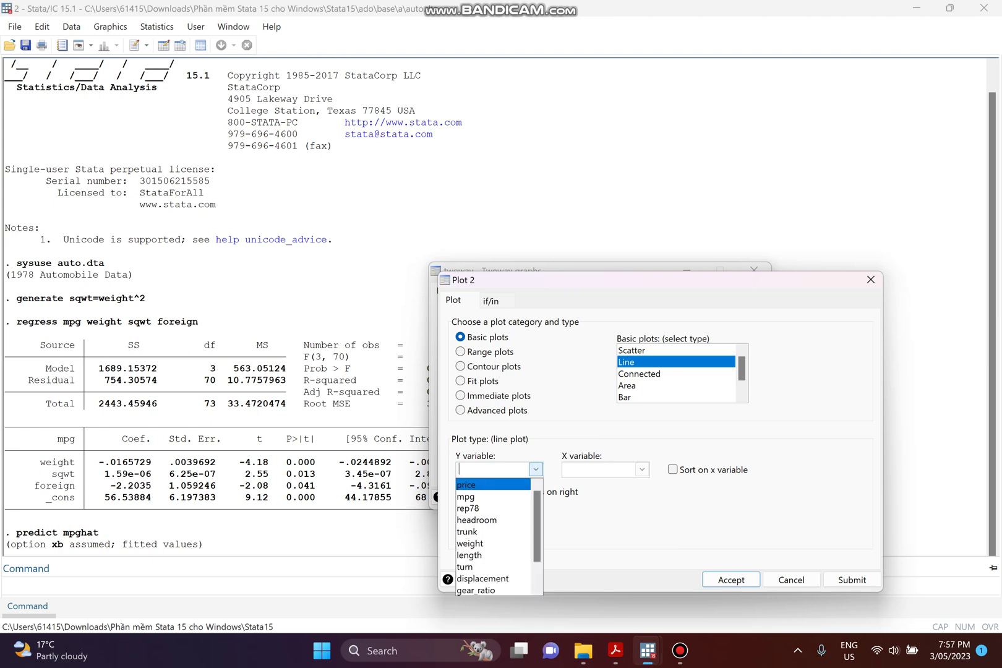
pyautogui.scroll(-1, 493, 519)
pyautogui.press('Down')
pyautogui.press('Down')
pyautogui.press('Down')
pyautogui.press('Down')
pyautogui.press('Down')
pyautogui.press('Down')
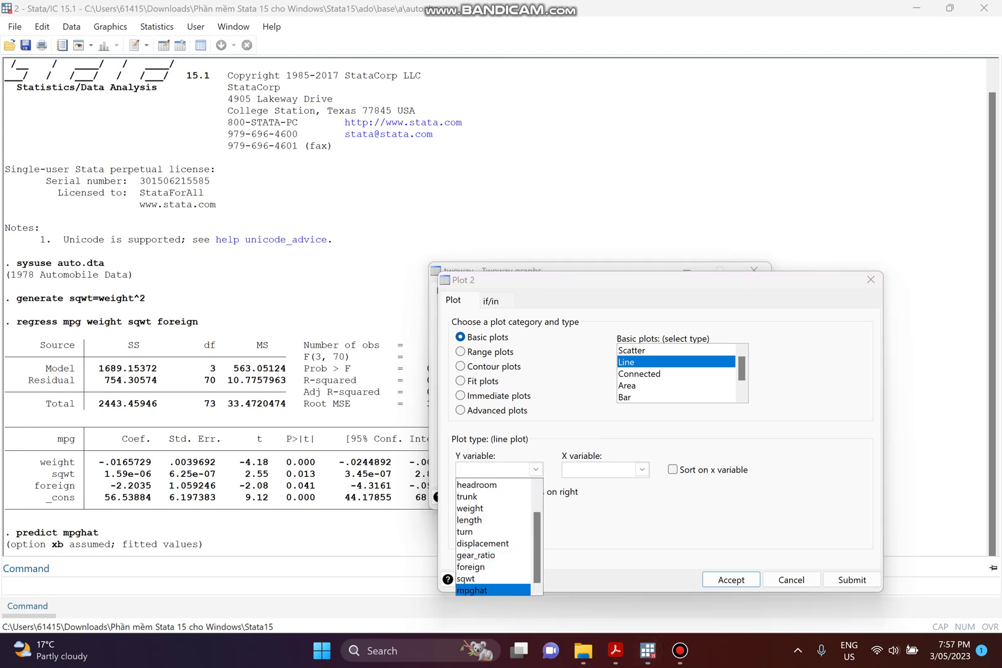
pyautogui.press('Return')
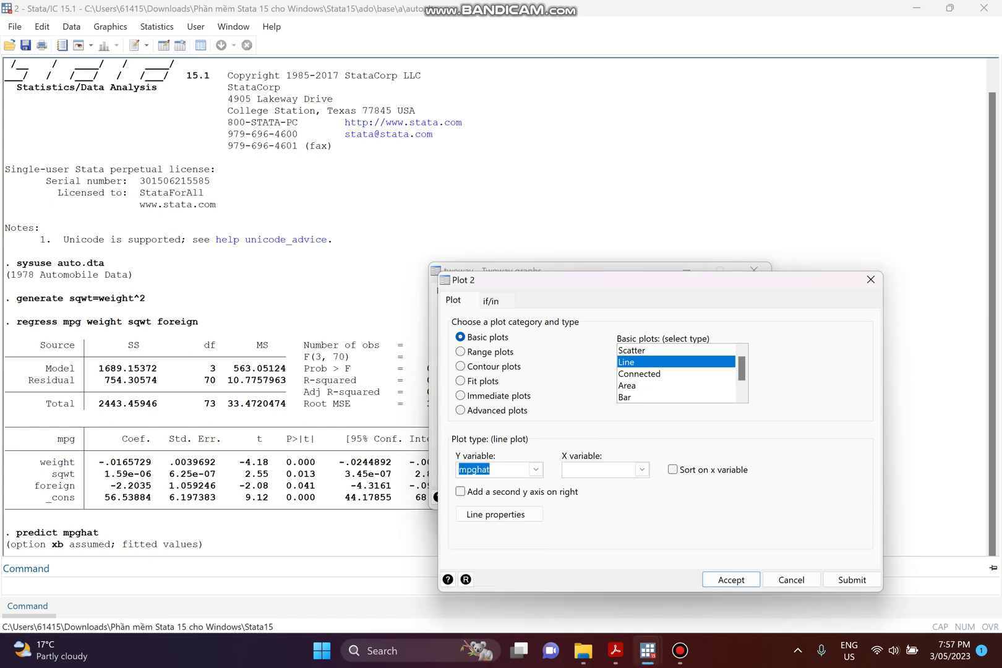
pyautogui.click(642, 469)
pyautogui.press('Down')
pyautogui.press('Down')
pyautogui.press('Down')
pyautogui.press('Down')
pyautogui.press('Down')
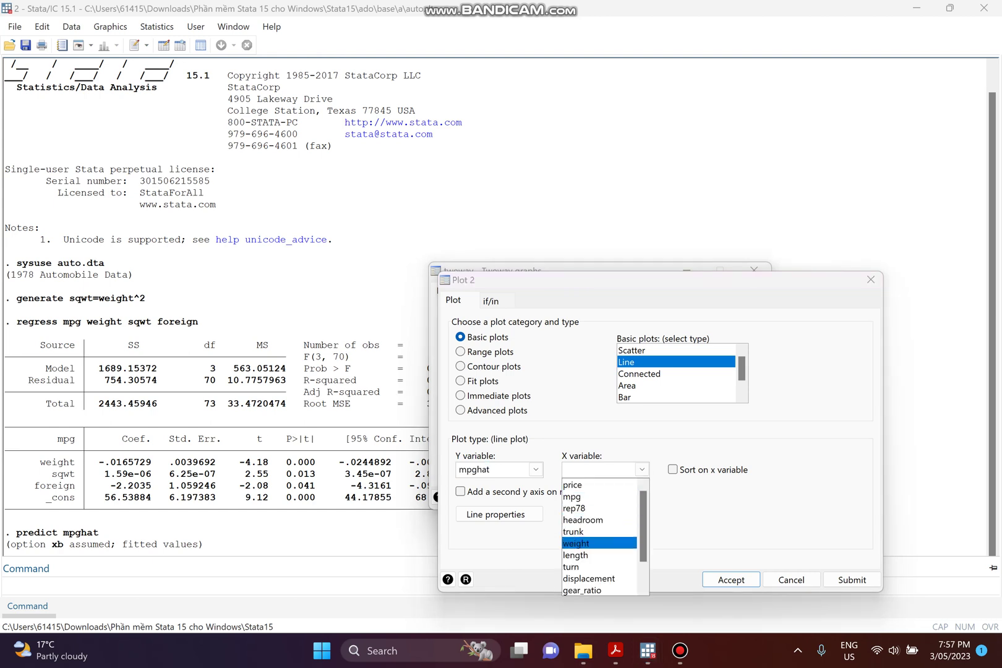
pyautogui.press('Return')
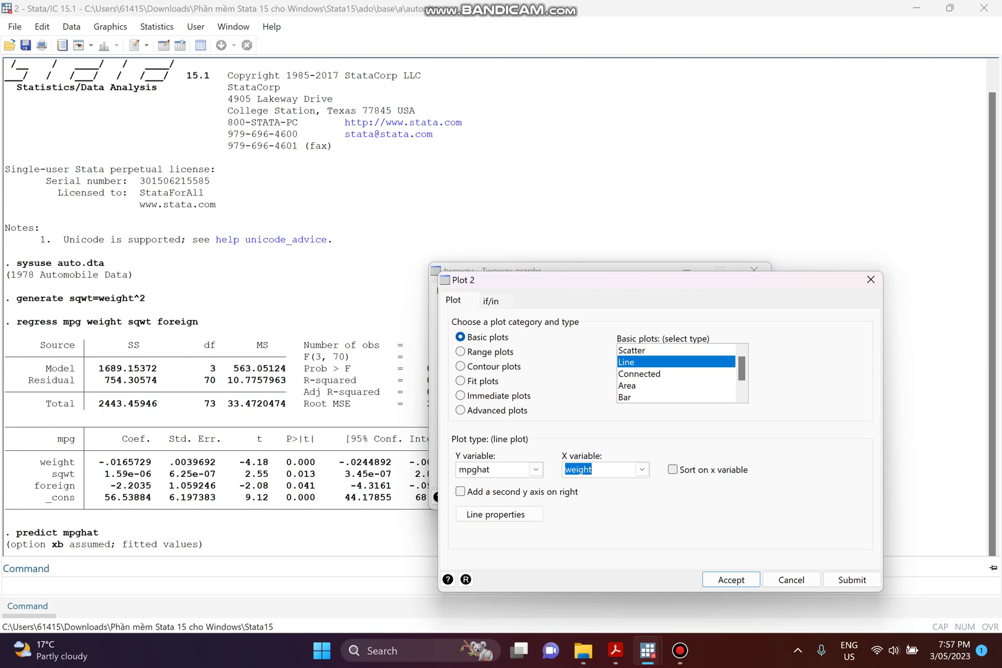
pyautogui.press('Tab')
pyautogui.press('space')
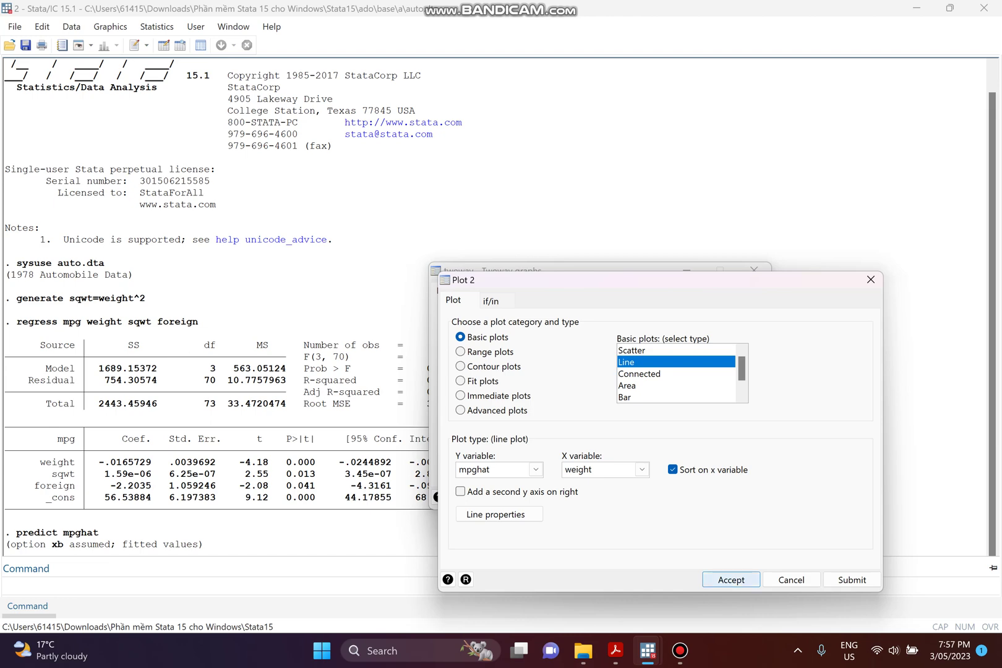
pyautogui.click(731, 579)
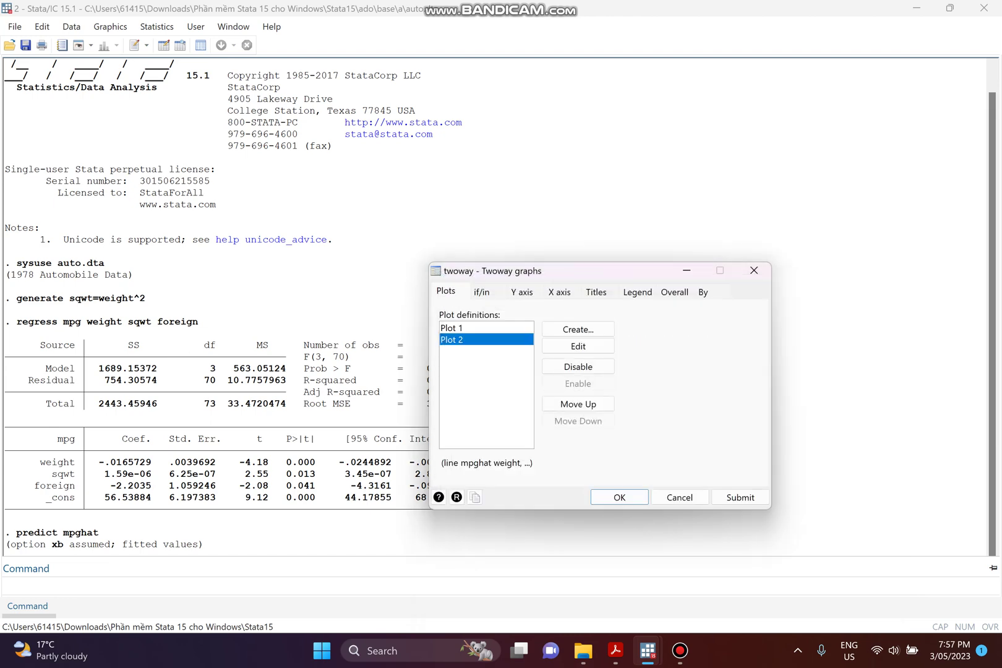
# Step: Draw subgraphs by foreign from the By tab and submit the graph
pyautogui.click(703, 292)
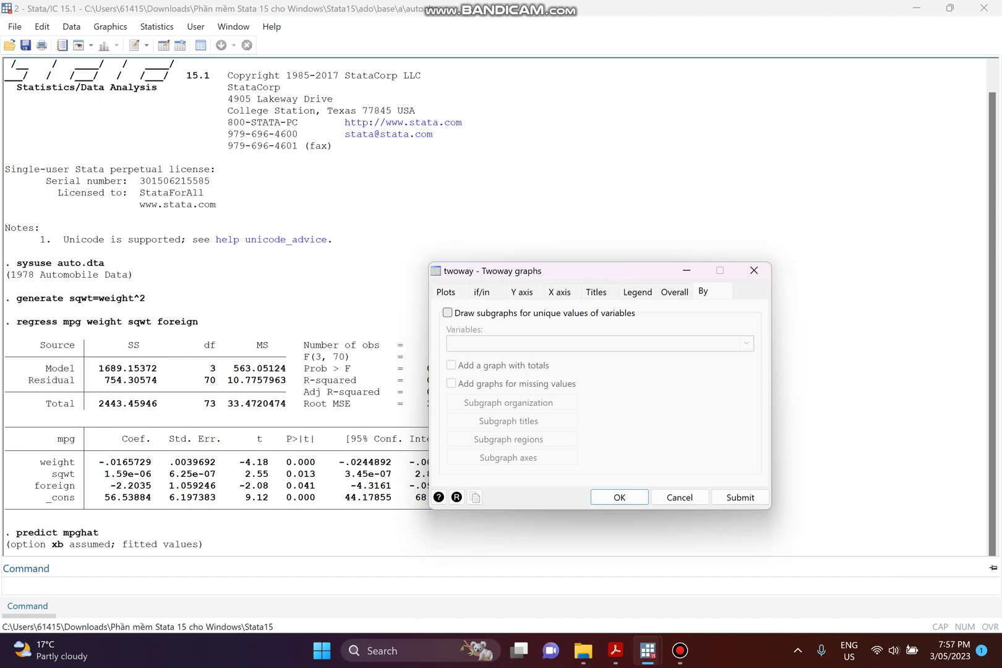
pyautogui.press('space')
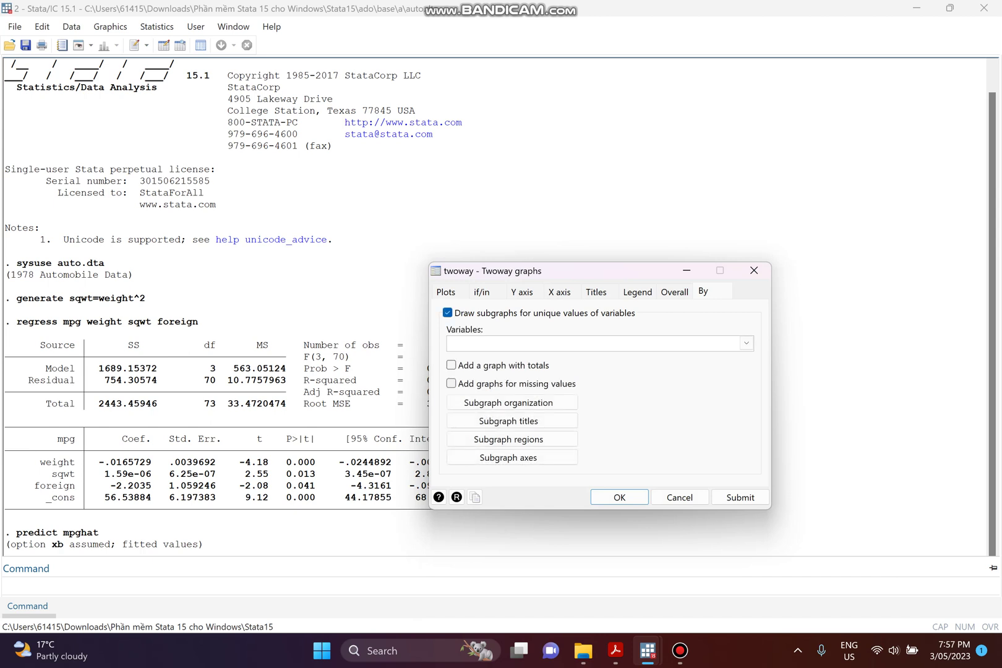
pyautogui.click(746, 344)
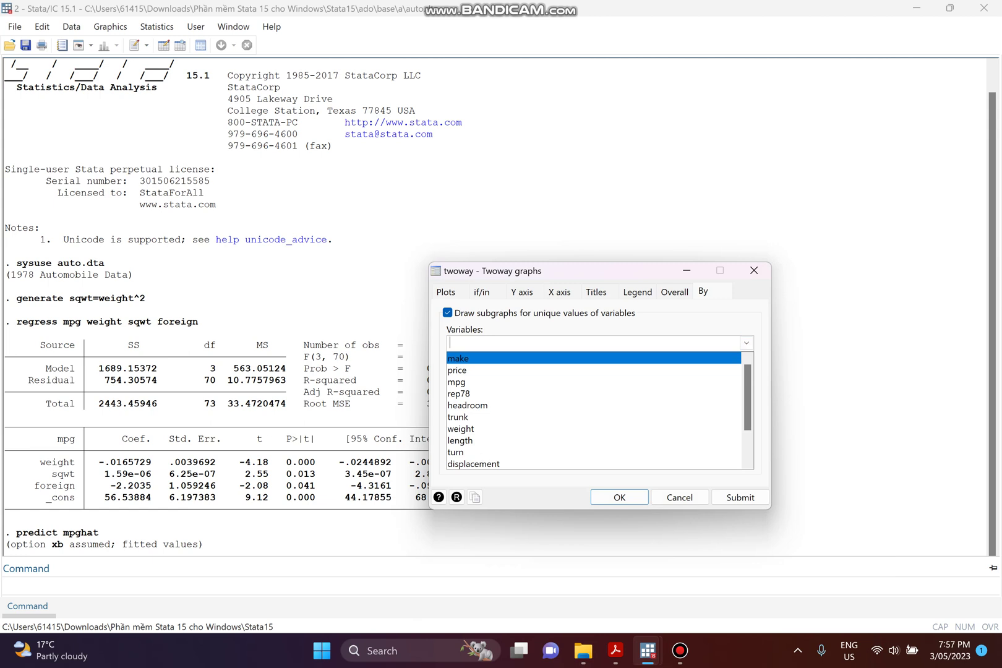
pyautogui.scroll(-2, 594, 440)
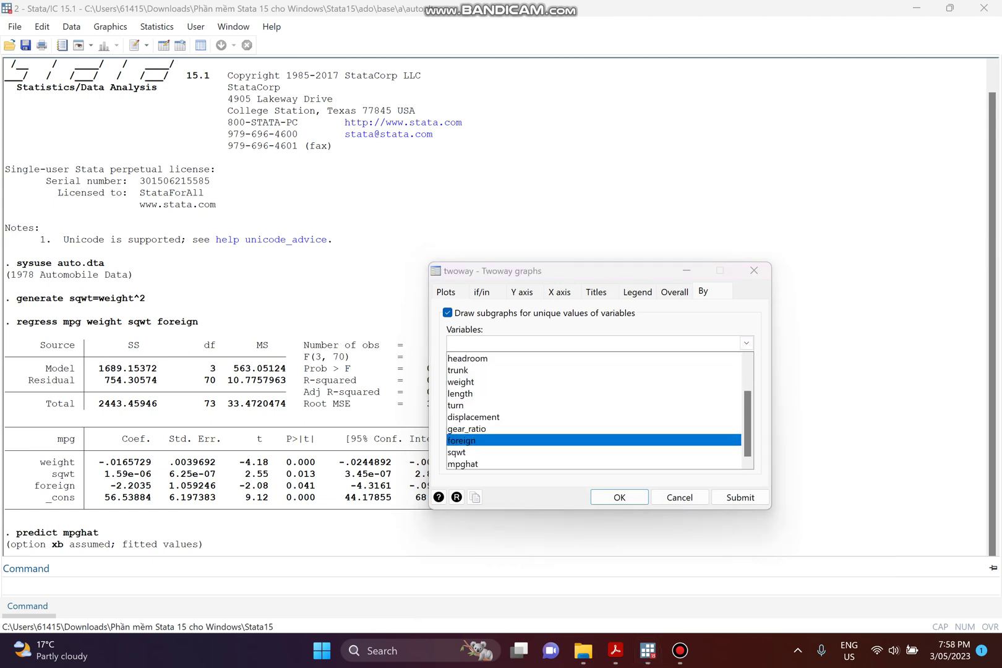
pyautogui.click(470, 441)
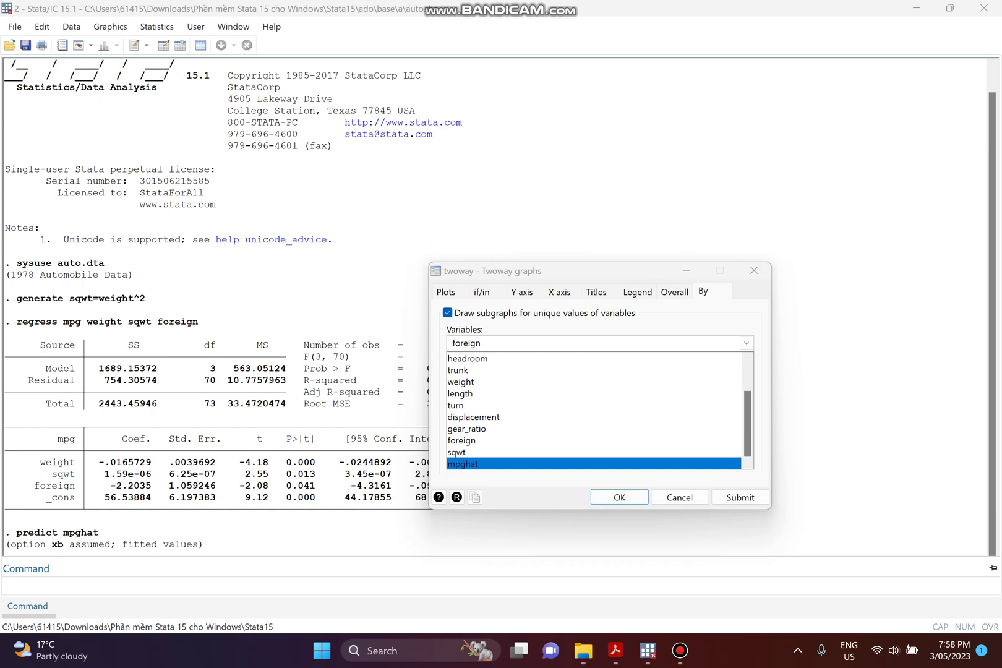
pyautogui.press('Escape')
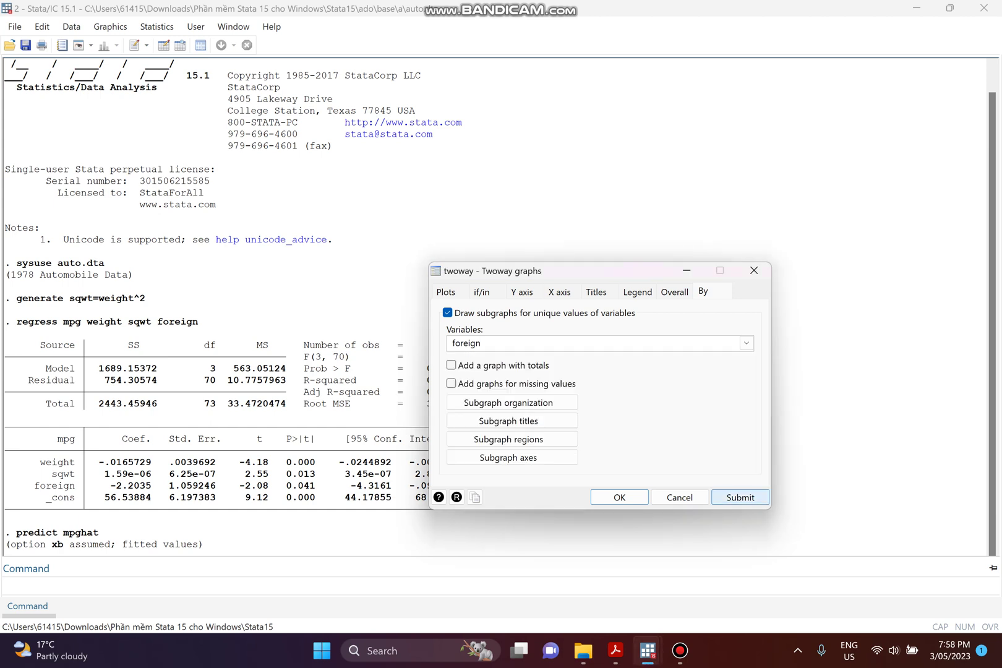
pyautogui.click(740, 497)
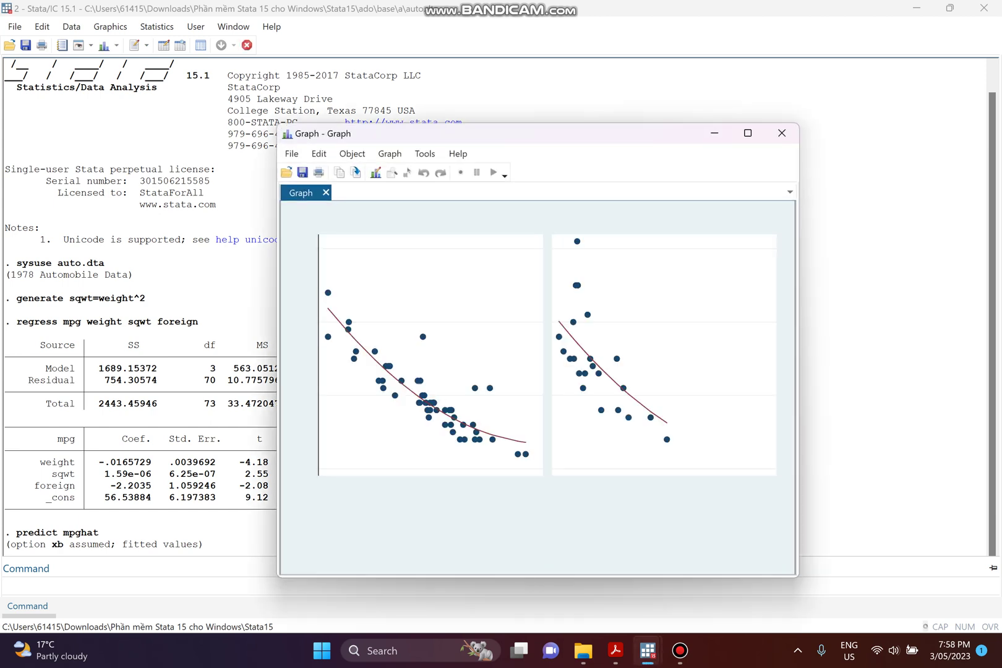